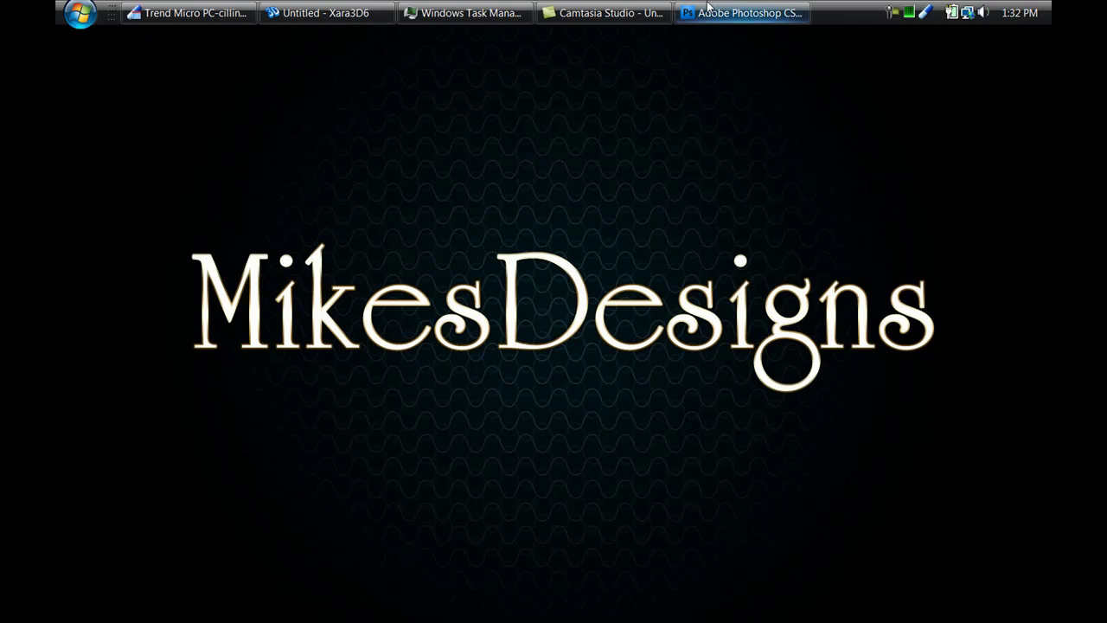
- Switch to Photoshop and view the finished blue rose text banner
{"action": "left_click", "coordinate": [705, 12]}
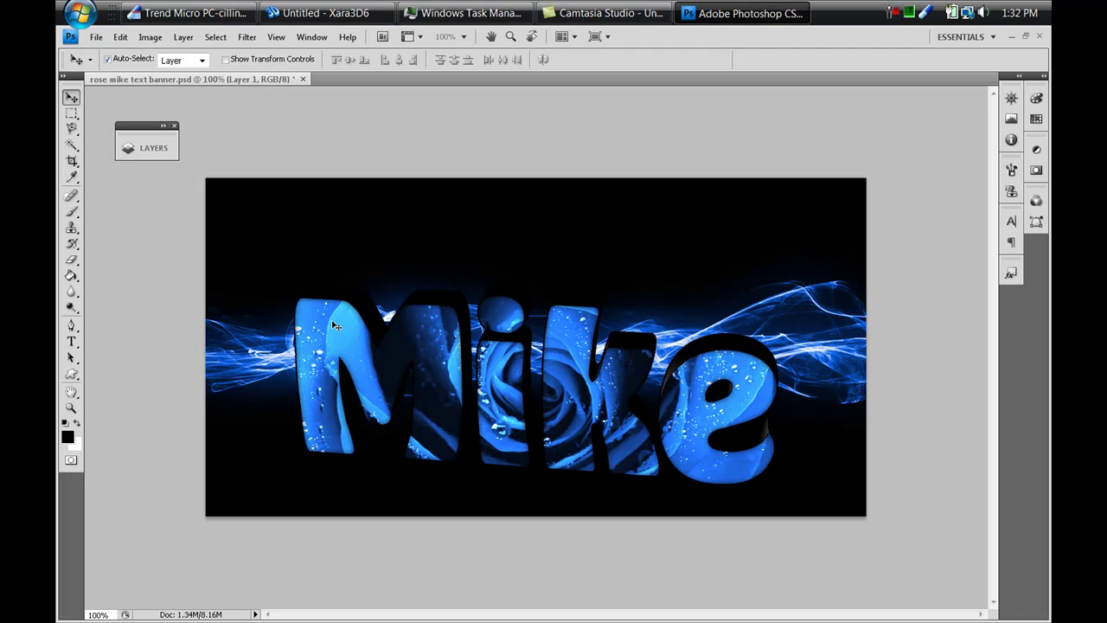
{"action": "left_click", "coordinate": [1036, 149]}
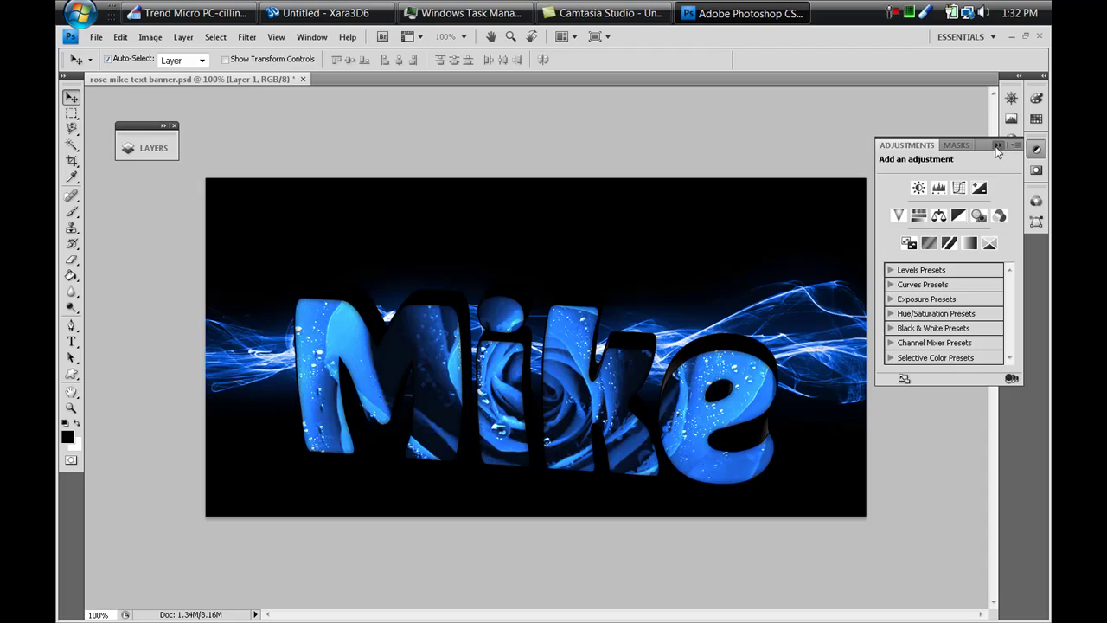
{"action": "left_click", "coordinate": [996, 147]}
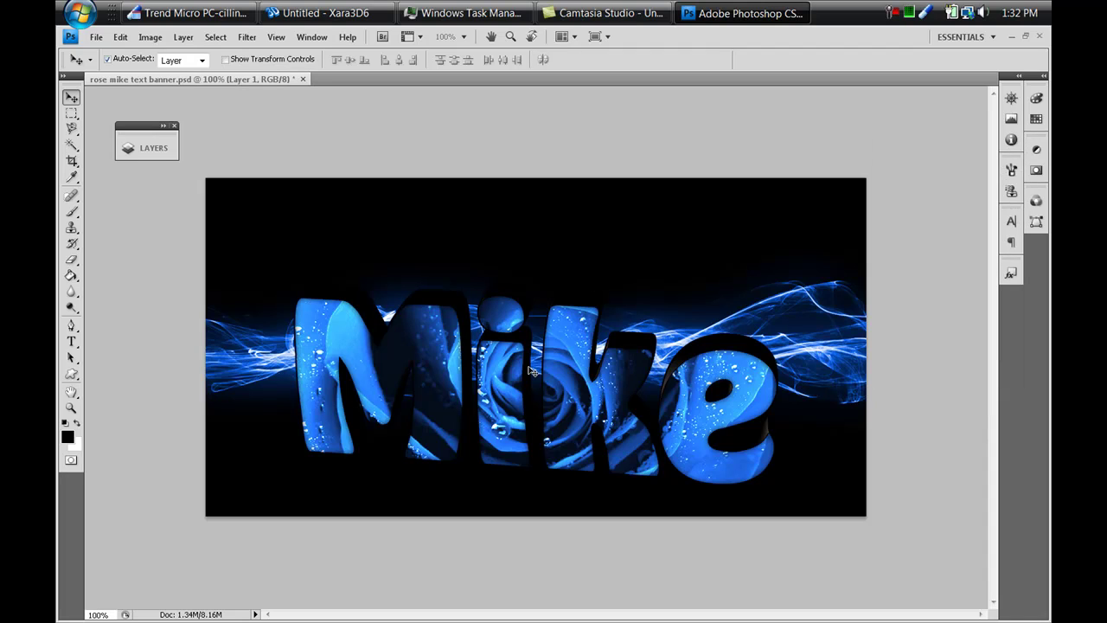
- Switch to Xara3D, preview the Dominican and Disko fonts on the text, and apply Emmett
{"action": "left_click", "coordinate": [373, 16]}
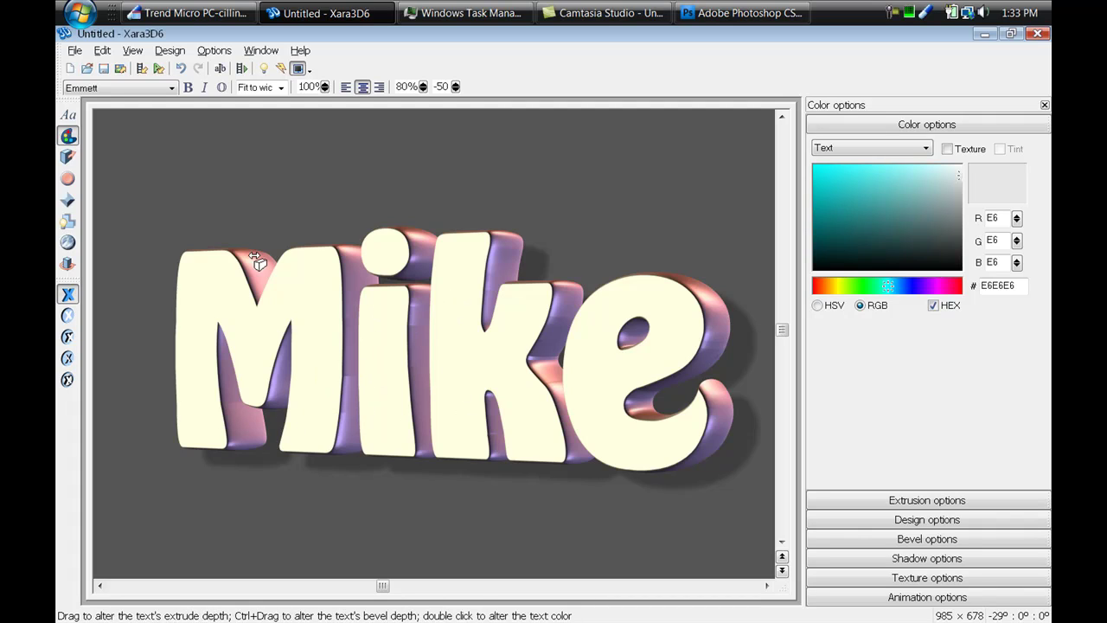
{"action": "left_click", "coordinate": [69, 115]}
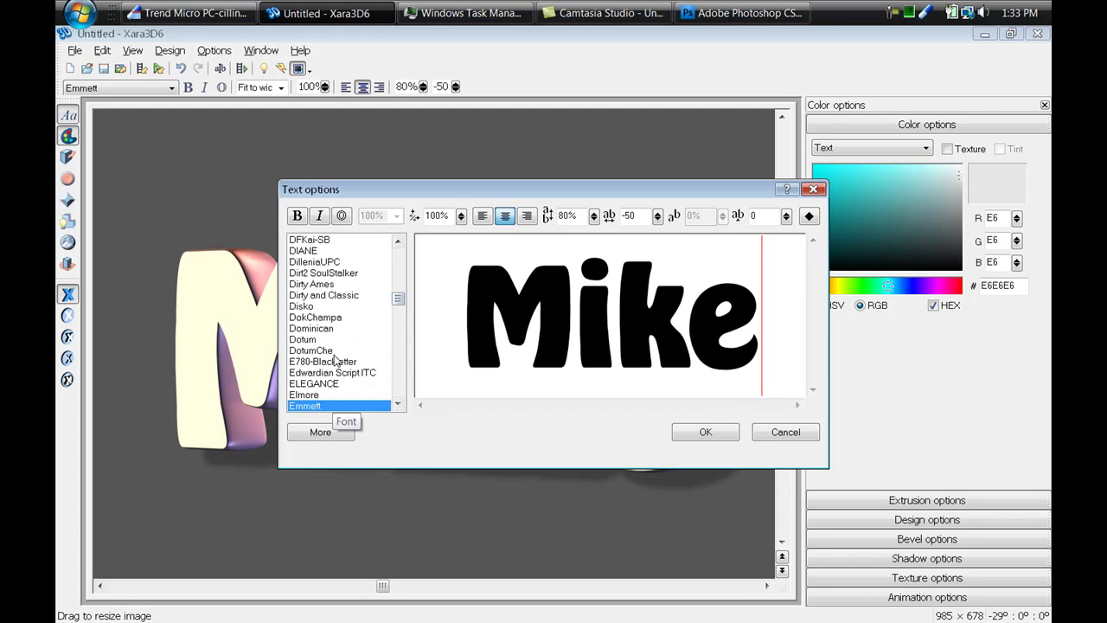
{"action": "left_click", "coordinate": [323, 329]}
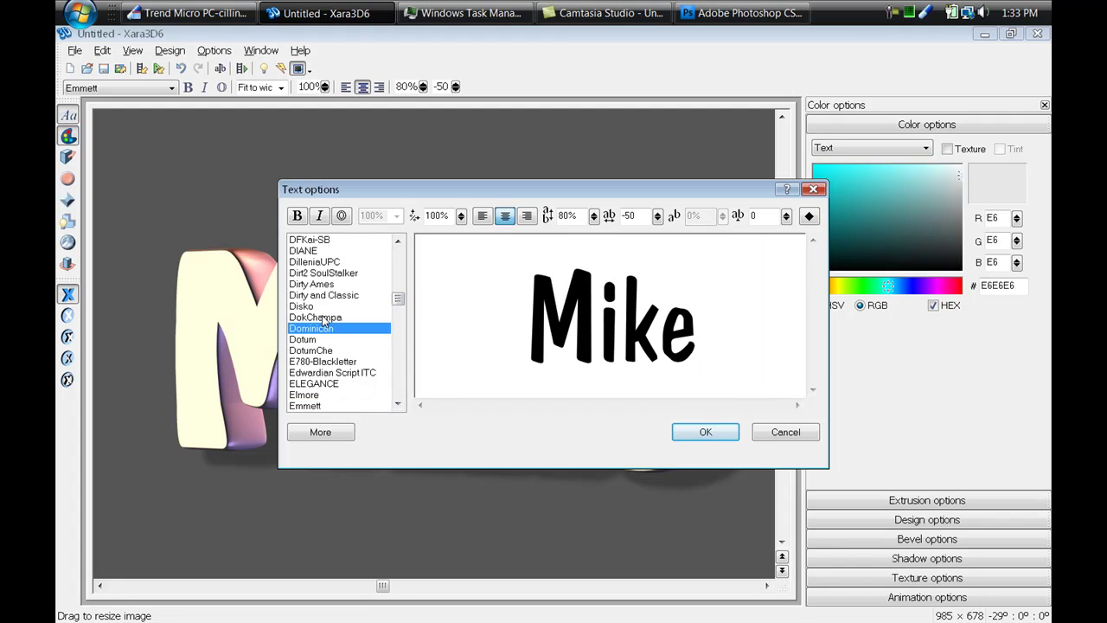
{"action": "left_click", "coordinate": [322, 307]}
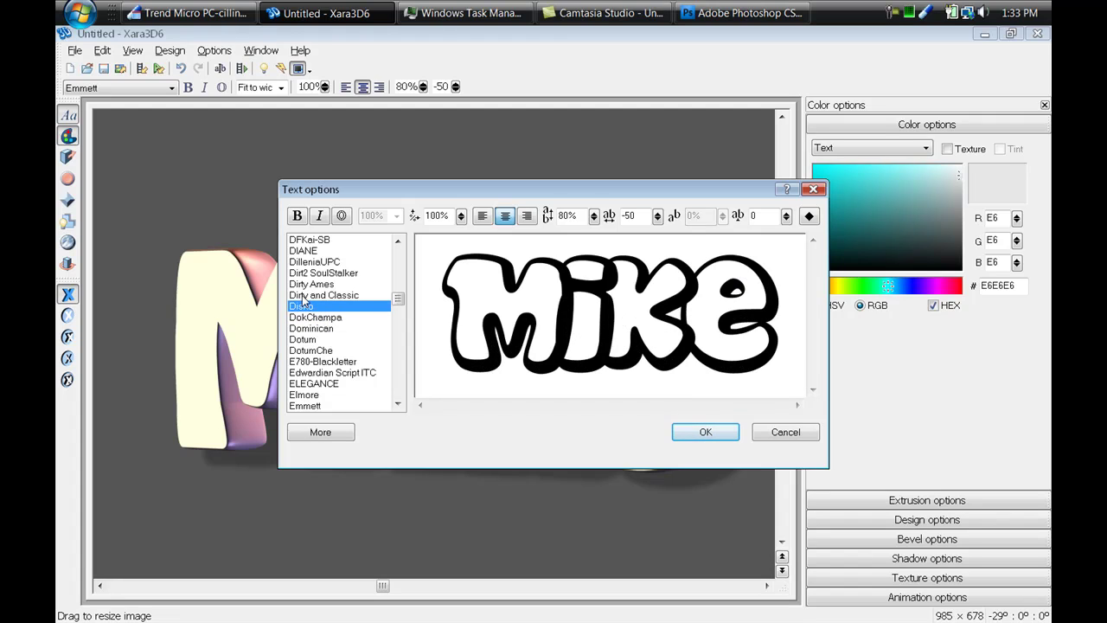
{"action": "left_click", "coordinate": [318, 405]}
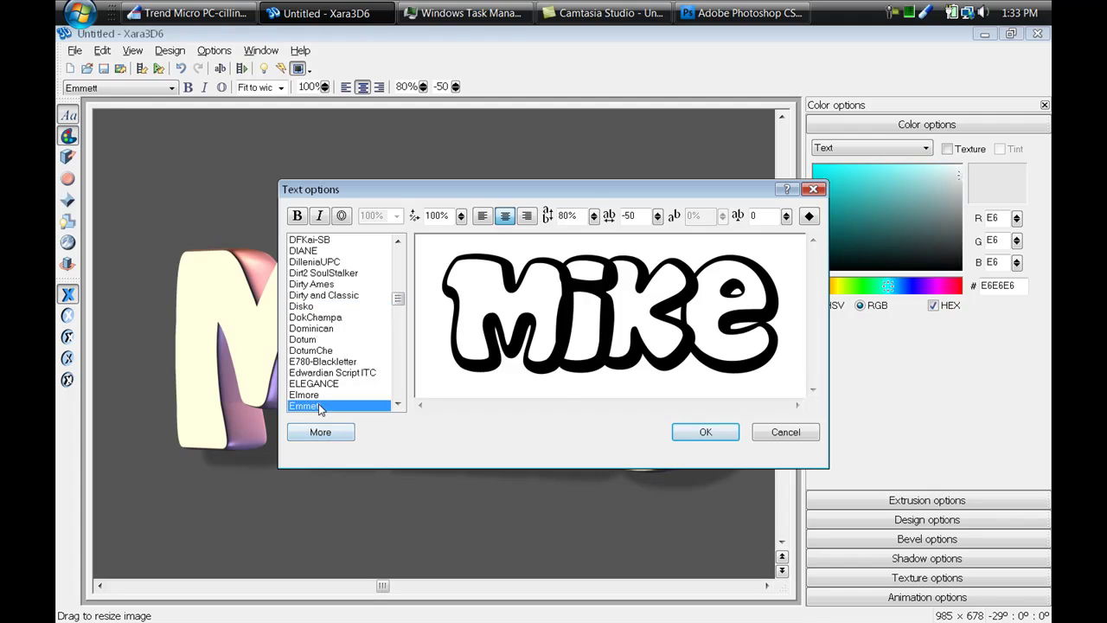
{"action": "left_click", "coordinate": [705, 432]}
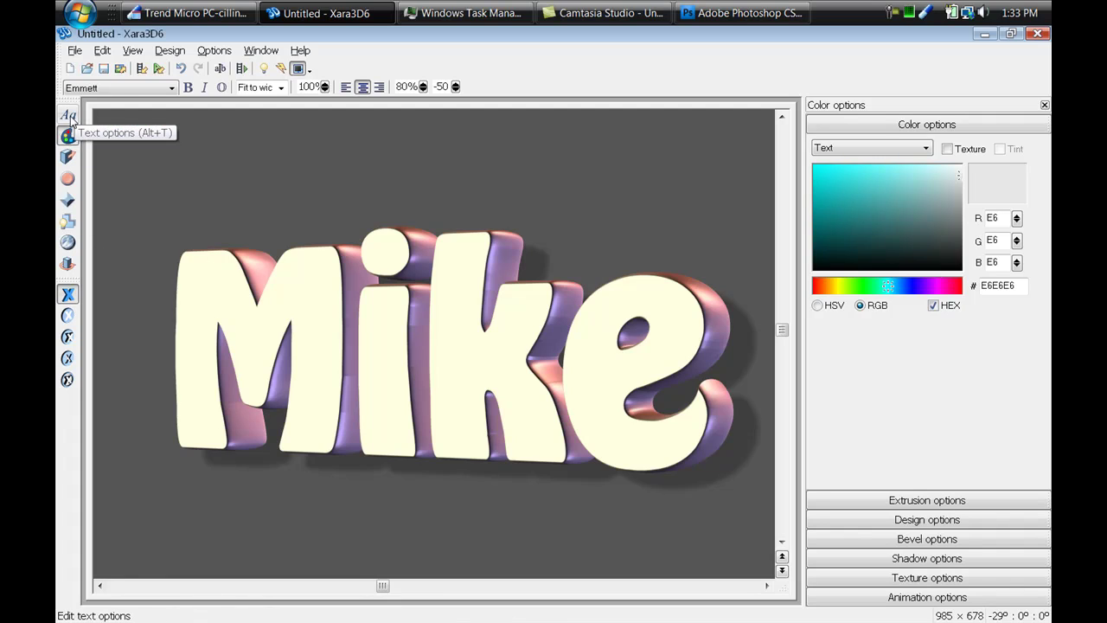
- Color the whole 3D text black (000000), then make only its text faces white (FFFFFF)
{"action": "left_click", "coordinate": [838, 195]}
{"action": "left_click_drag", "start_coordinate": [838, 194], "coordinate": [814, 268]}
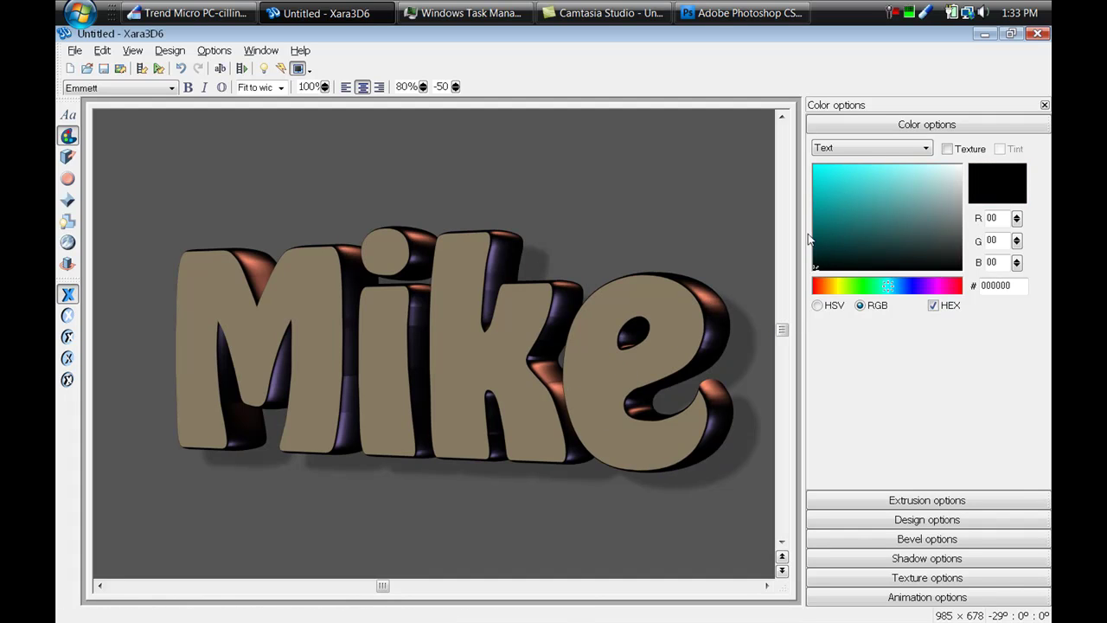
{"action": "left_click", "coordinate": [908, 148]}
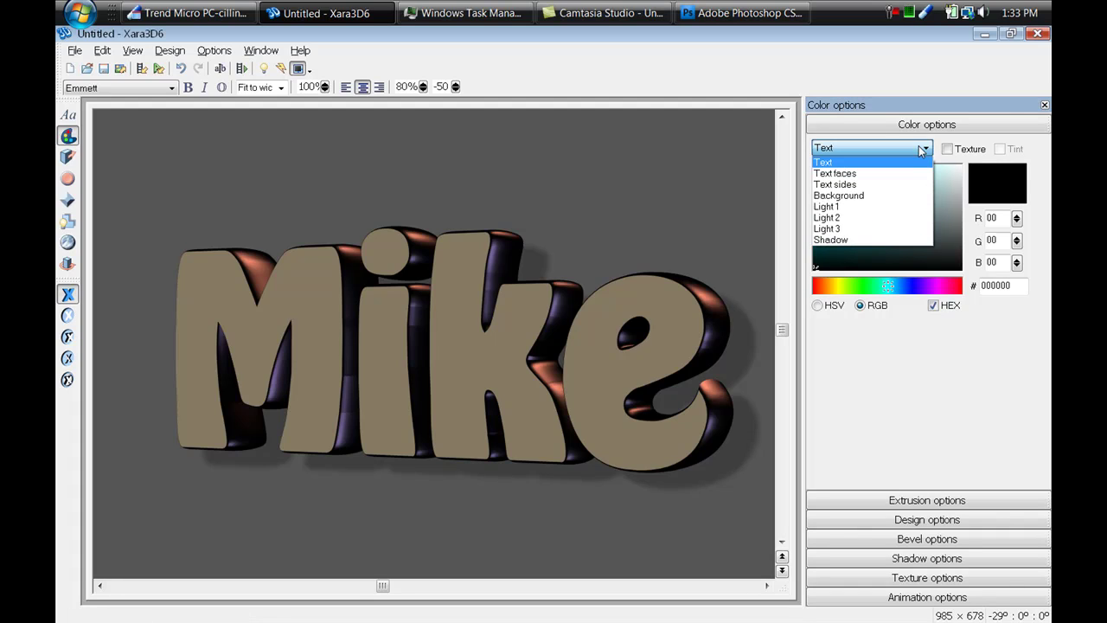
{"action": "left_click", "coordinate": [869, 173]}
{"action": "left_click_drag", "start_coordinate": [844, 215], "coordinate": [961, 164]}
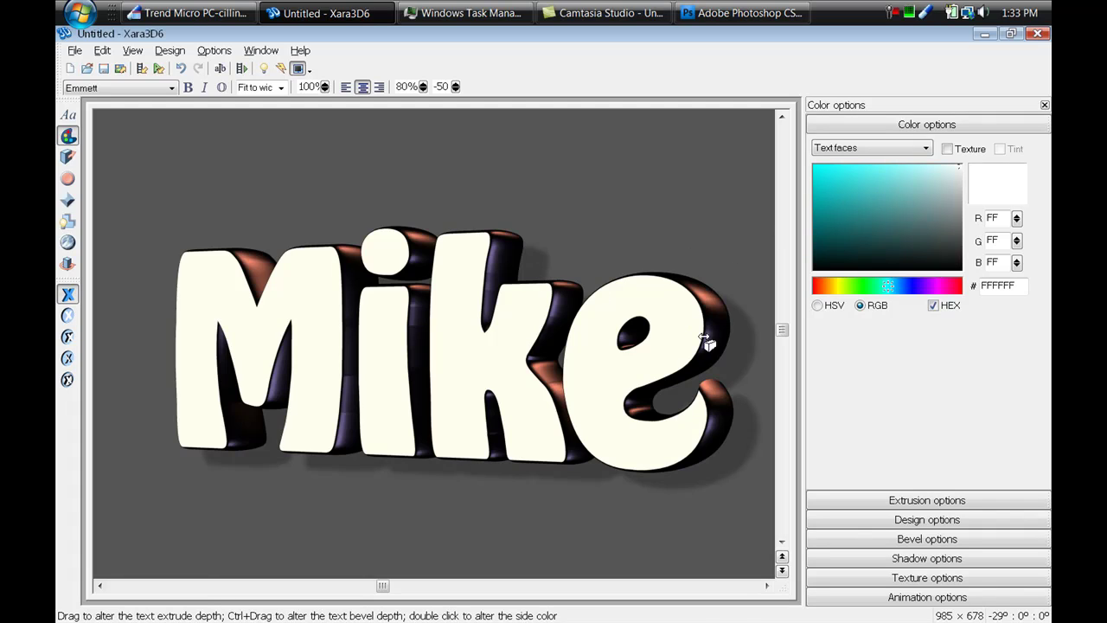
- Redirect the orange and purple lights so they shine on the text from its lower-left front, removing the colored highlights from its sides
{"action": "left_click", "coordinate": [263, 69]}
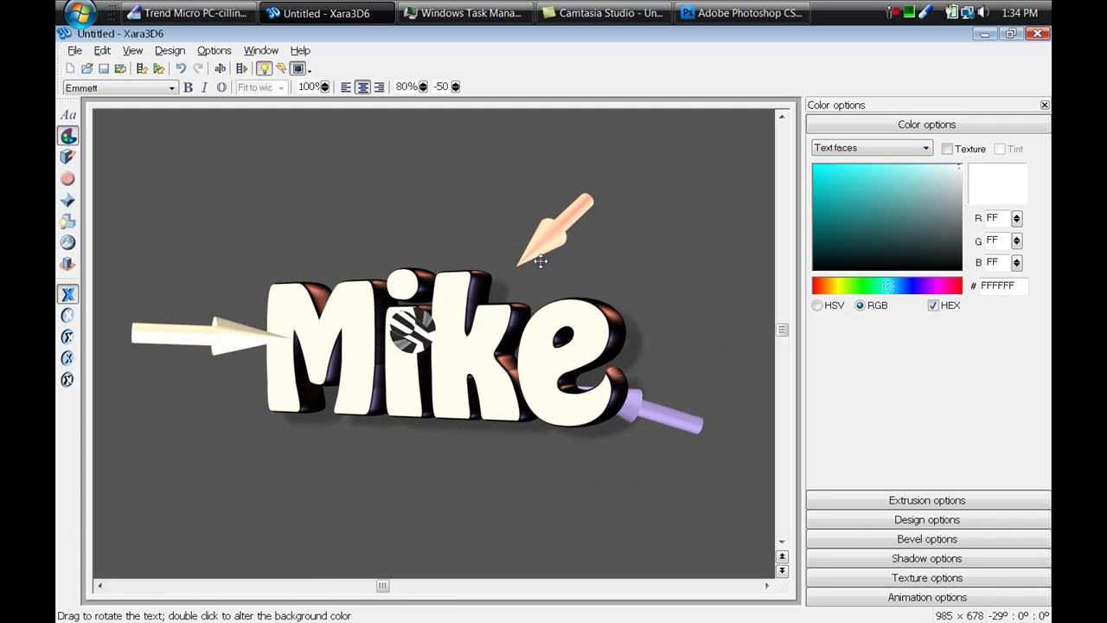
{"action": "mouse_move", "coordinate": [549, 236]}
{"action": "left_mouse_down"}
{"action": "mouse_move", "coordinate": [578, 272]}
{"action": "mouse_move", "coordinate": [494, 433]}
{"action": "mouse_move", "coordinate": [436, 460]}
{"action": "mouse_move", "coordinate": [312, 459]}
{"action": "mouse_move", "coordinate": [271, 390]}
{"action": "mouse_move", "coordinate": [504, 330]}
{"action": "mouse_move", "coordinate": [623, 259]}
{"action": "mouse_move", "coordinate": [605, 251]}
{"action": "mouse_move", "coordinate": [625, 435]}
{"action": "mouse_move", "coordinate": [243, 475]}
{"action": "mouse_move", "coordinate": [149, 388]}
{"action": "mouse_move", "coordinate": [291, 386]}
{"action": "mouse_move", "coordinate": [172, 329]}
{"action": "mouse_move", "coordinate": [166, 455]}
{"action": "mouse_move", "coordinate": [259, 444]}
{"action": "mouse_move", "coordinate": [234, 456]}
{"action": "mouse_move", "coordinate": [398, 420]}
{"action": "mouse_move", "coordinate": [399, 357]}
{"action": "left_mouse_up"}
{"action": "left_click_drag", "start_coordinate": [638, 401], "coordinate": [362, 415]}
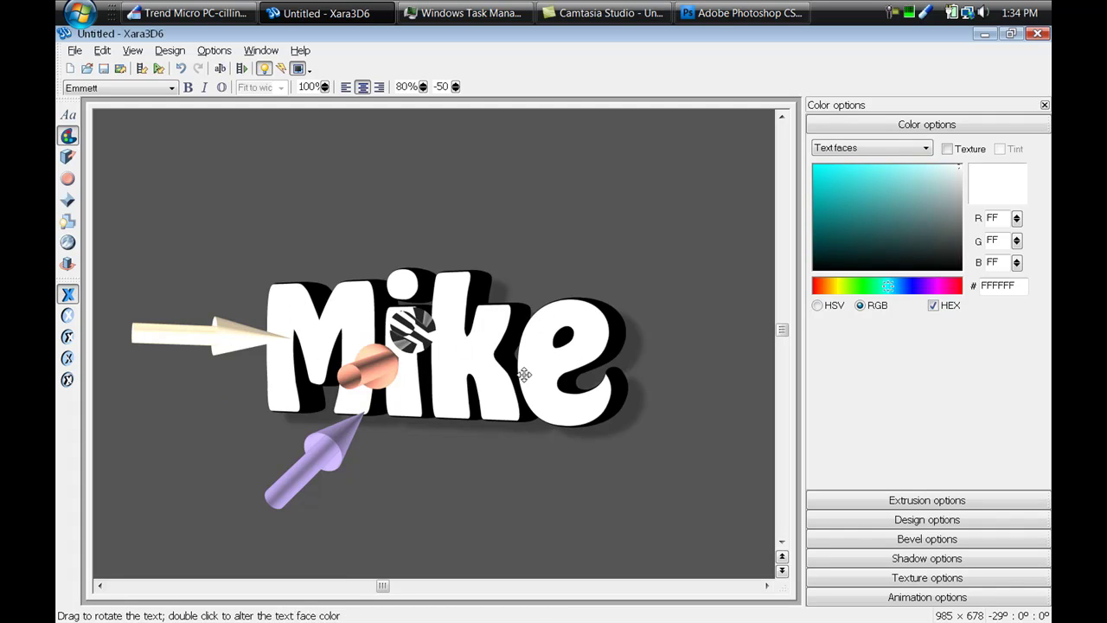
{"action": "left_click", "coordinate": [265, 69]}
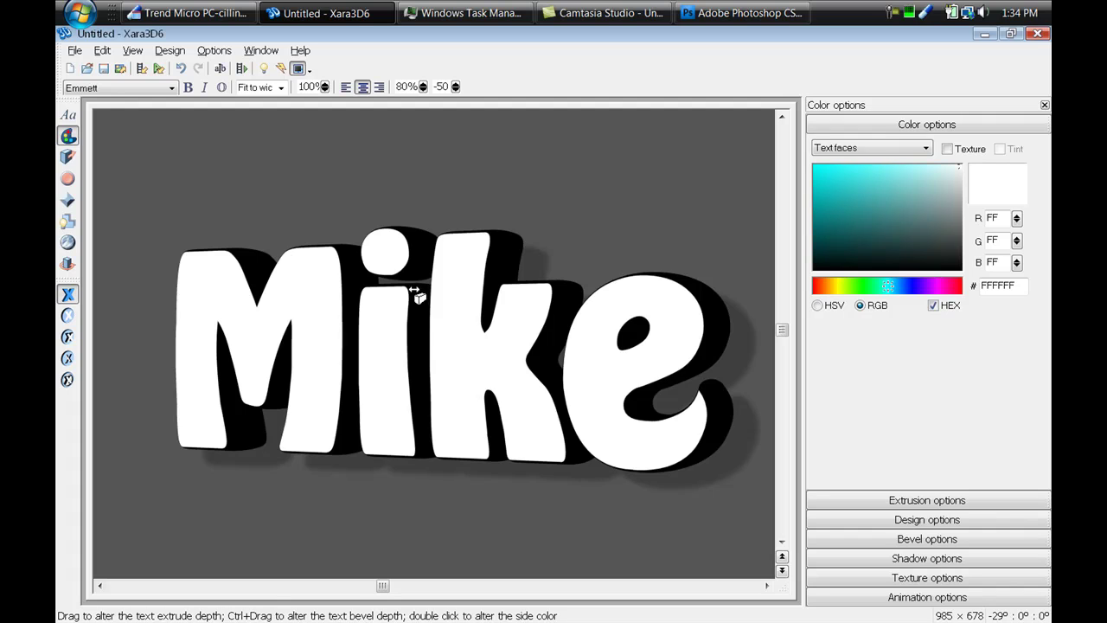
- Rotate the 3D text to about -1°, -35°, 0° so its black extrusion rises above the letter faces
{"action": "mouse_move", "coordinate": [394, 251]}
{"action": "left_mouse_down"}
{"action": "mouse_move", "coordinate": [492, 190]}
{"action": "mouse_move", "coordinate": [415, 284]}
{"action": "mouse_move", "coordinate": [403, 247]}
{"action": "mouse_move", "coordinate": [425, 263]}
{"action": "left_mouse_up"}
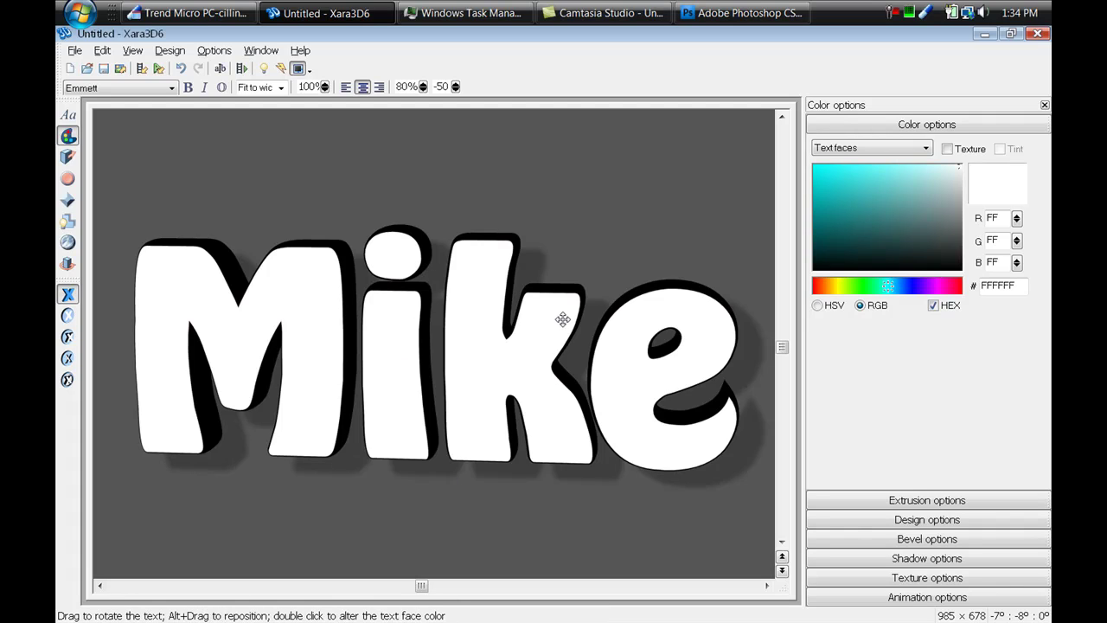
{"action": "left_click_drag", "start_coordinate": [547, 318], "coordinate": [553, 353]}
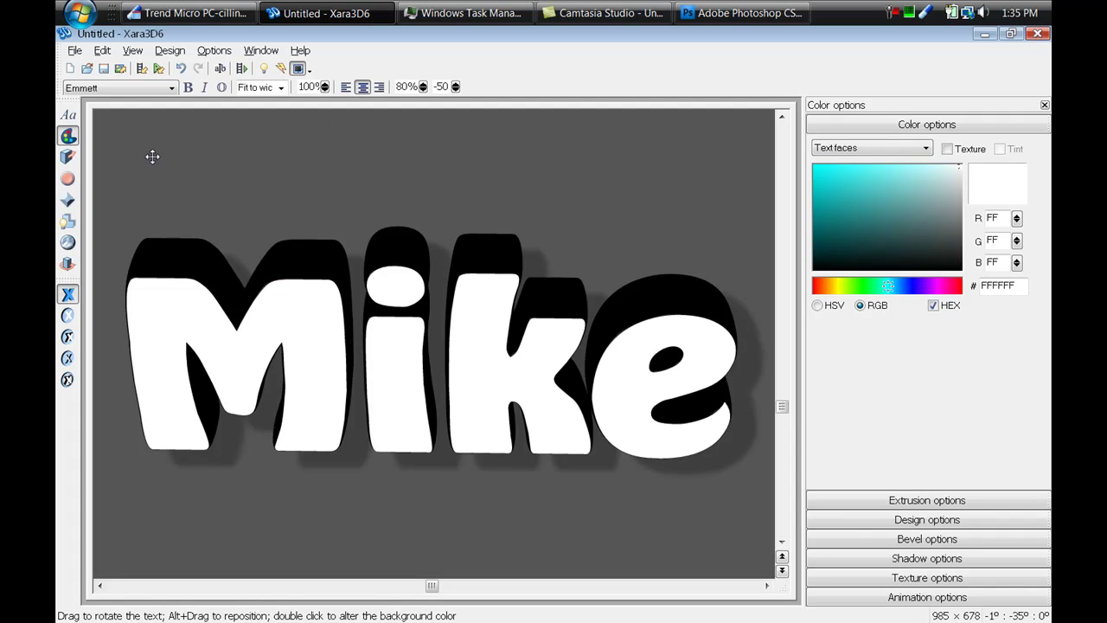
{"action": "left_click", "coordinate": [76, 51]}
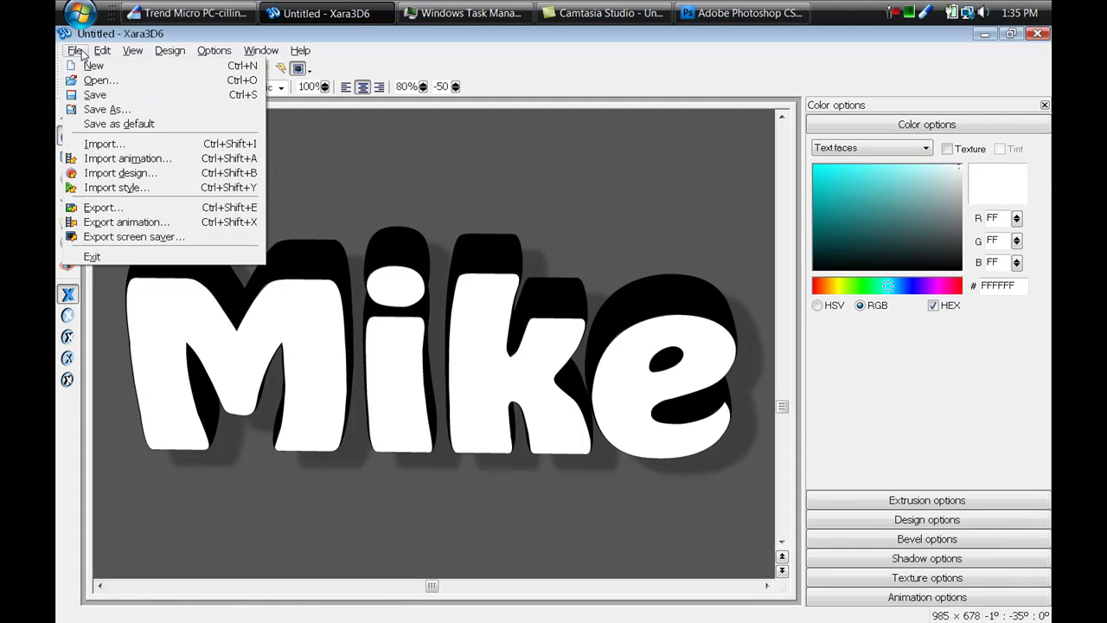
{"action": "left_click", "coordinate": [138, 211]}
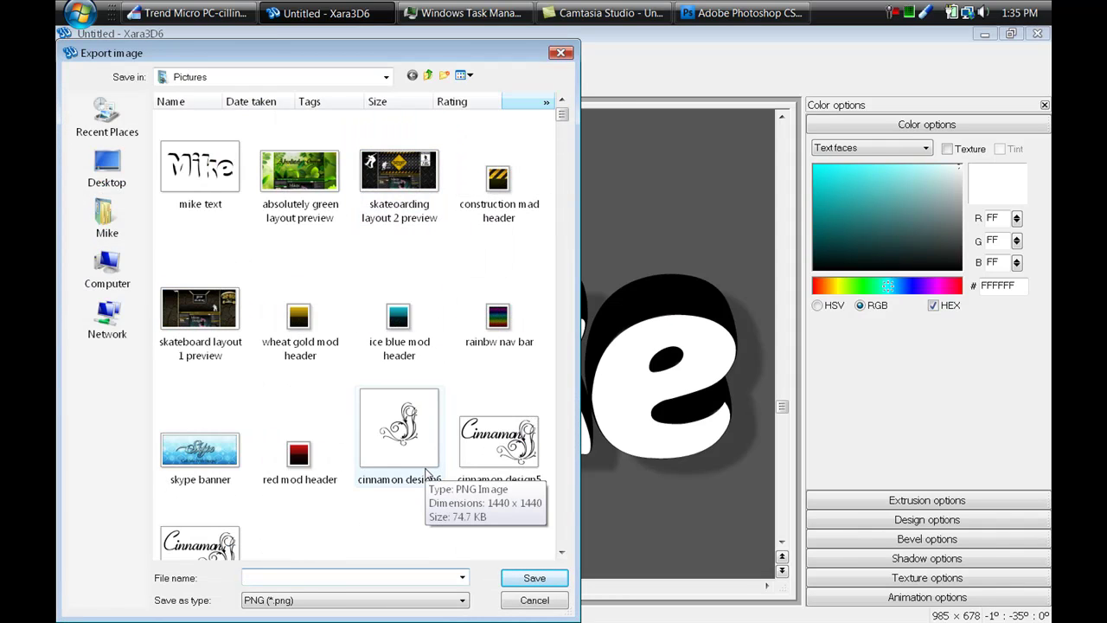
{"action": "type", "text": "bw mike text"}
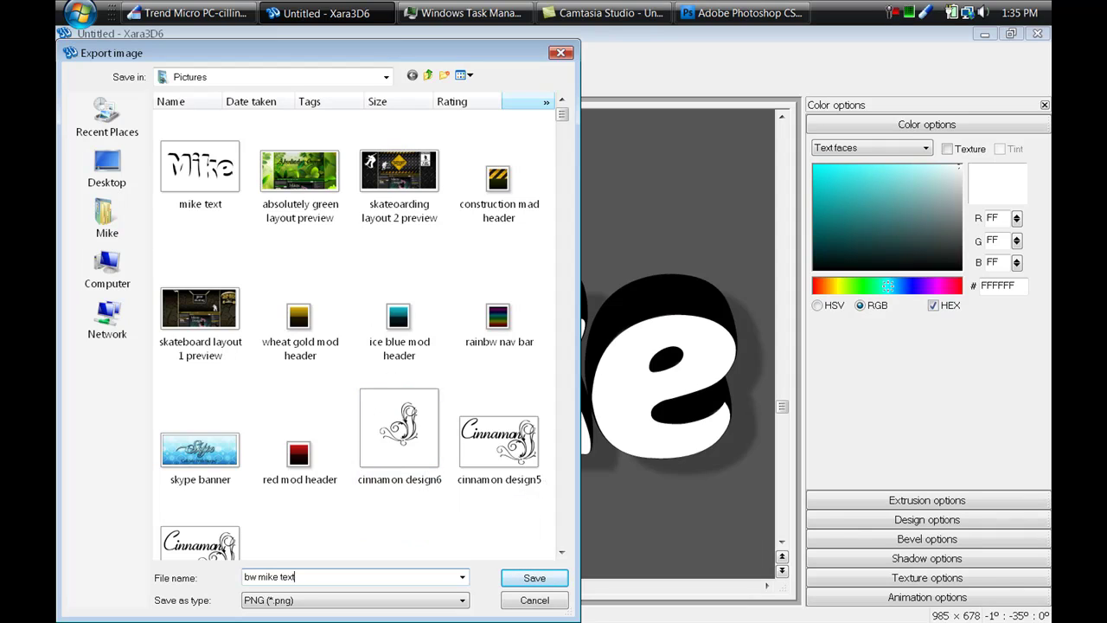
{"action": "left_click", "coordinate": [337, 600]}
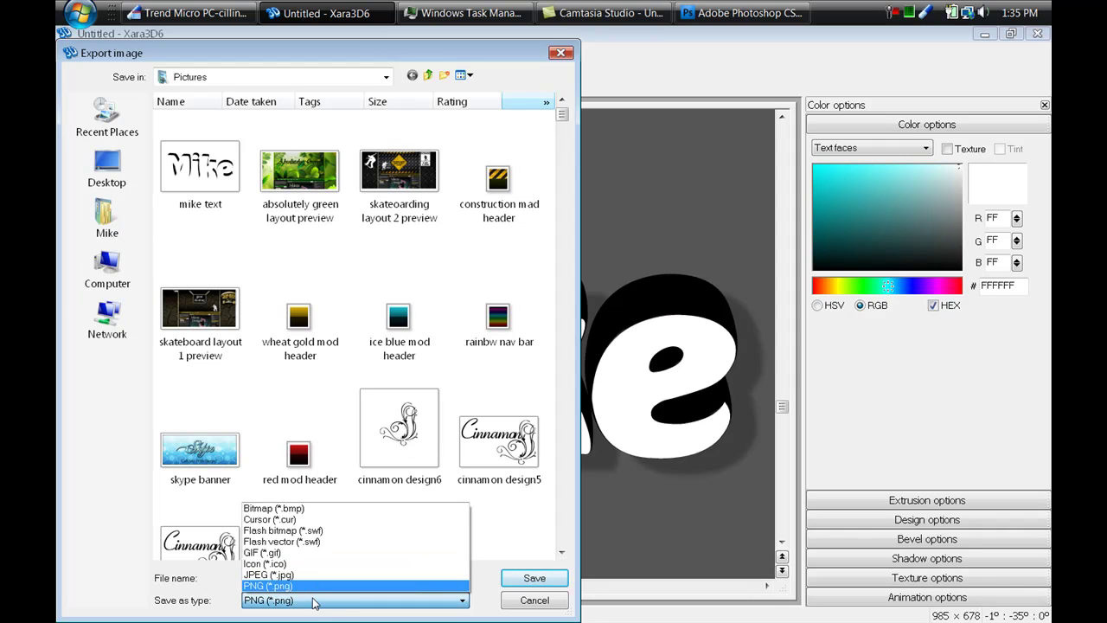
{"action": "left_click", "coordinate": [313, 600]}
{"action": "left_click", "coordinate": [559, 581]}
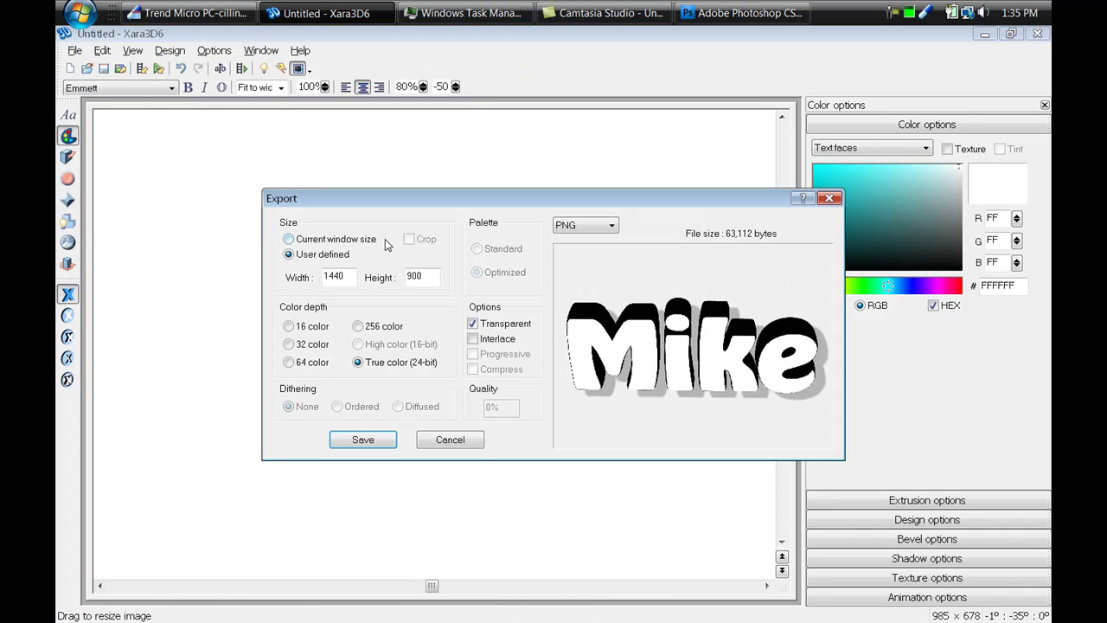
{"action": "left_click", "coordinate": [325, 276]}
{"action": "left_click_drag", "start_coordinate": [404, 276], "coordinate": [438, 273]}
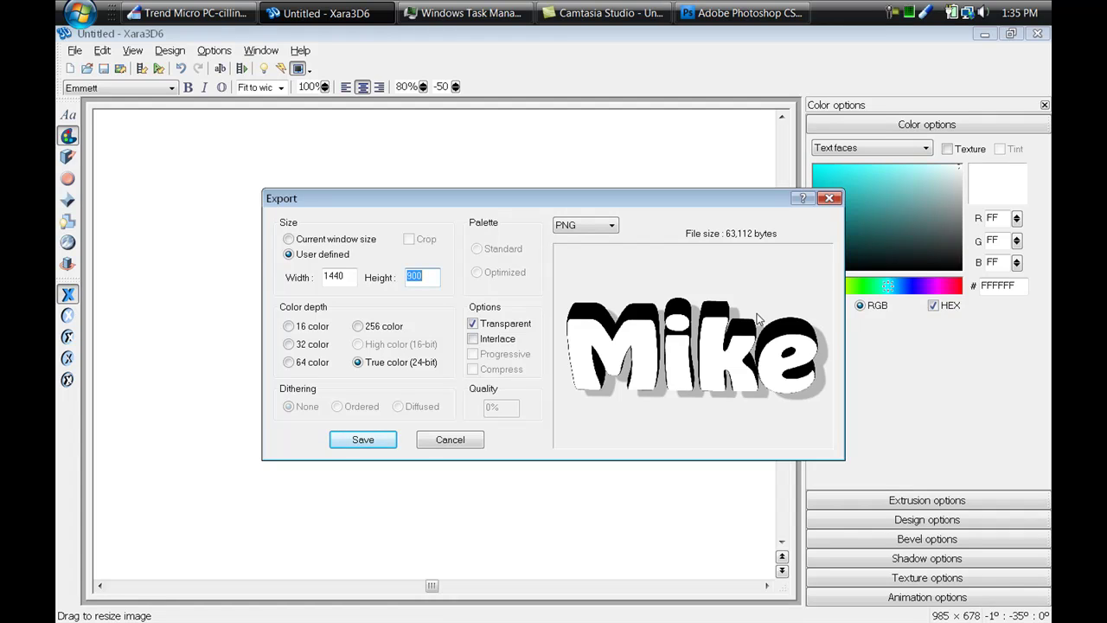
{"action": "left_click", "coordinate": [309, 242]}
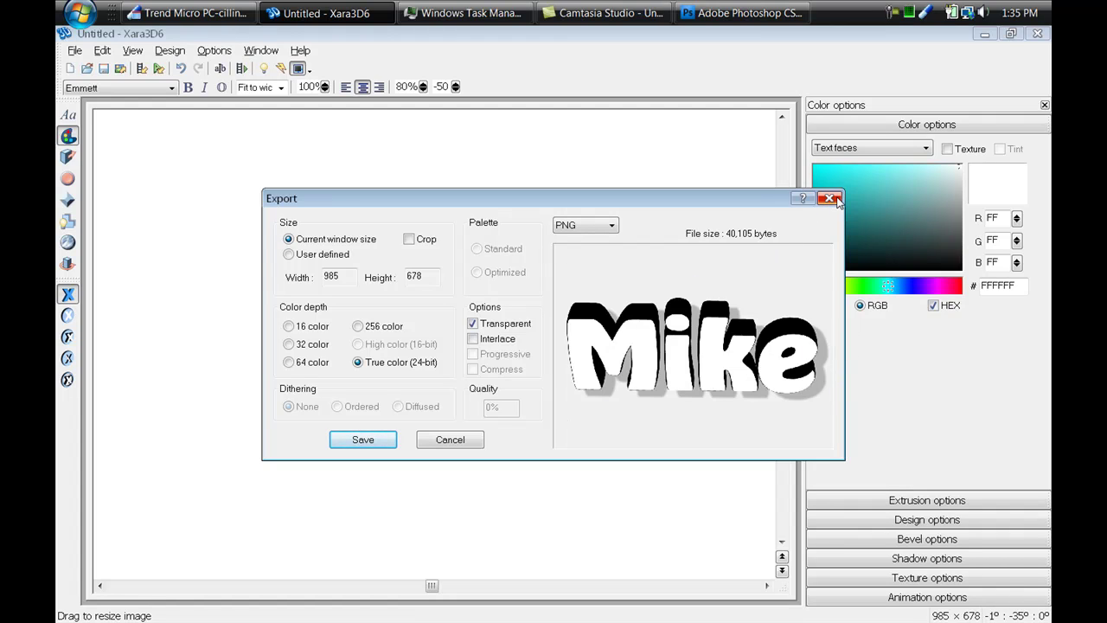
{"action": "left_click", "coordinate": [456, 440]}
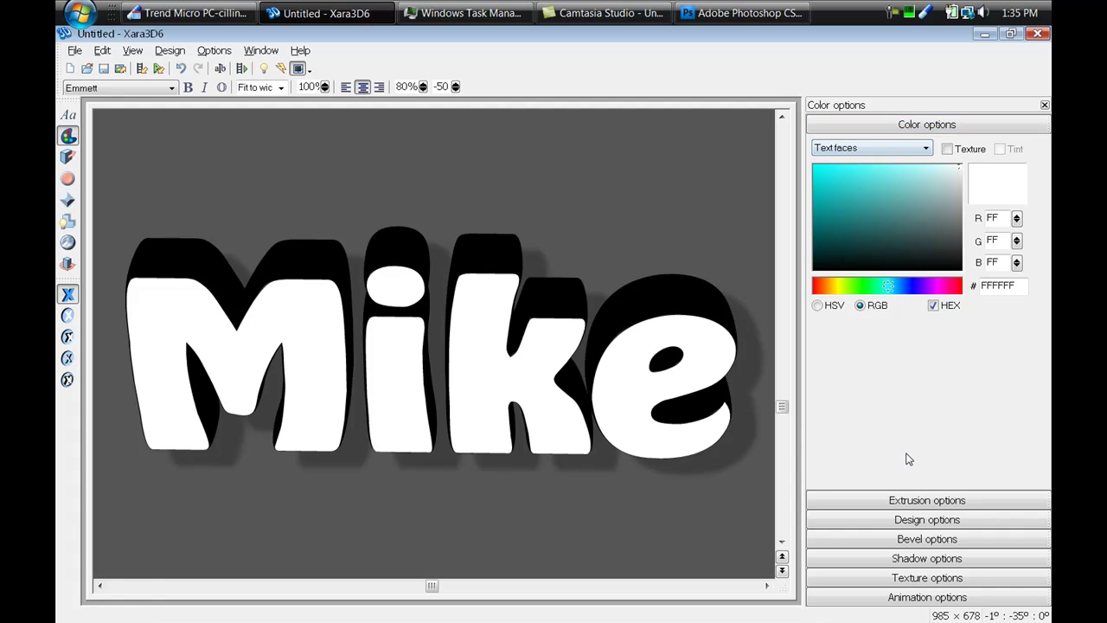
- Turn off the text's shadow and export it as a transparent 1440 × 900 true-color PNG named "bw mike text"
{"action": "left_click", "coordinate": [882, 560]}
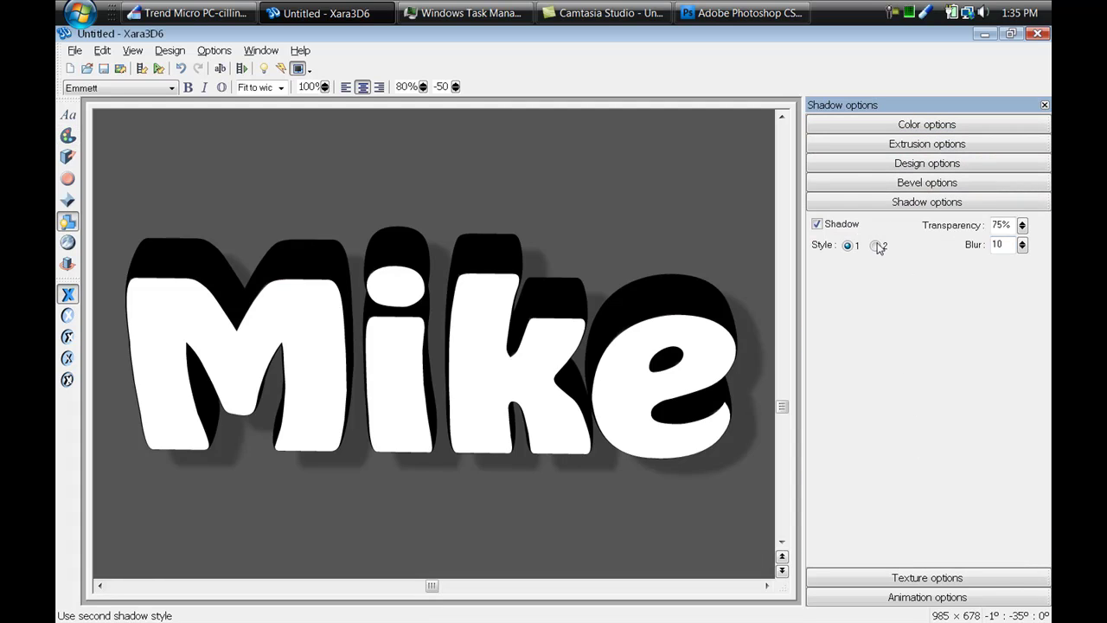
{"action": "left_click", "coordinate": [816, 226]}
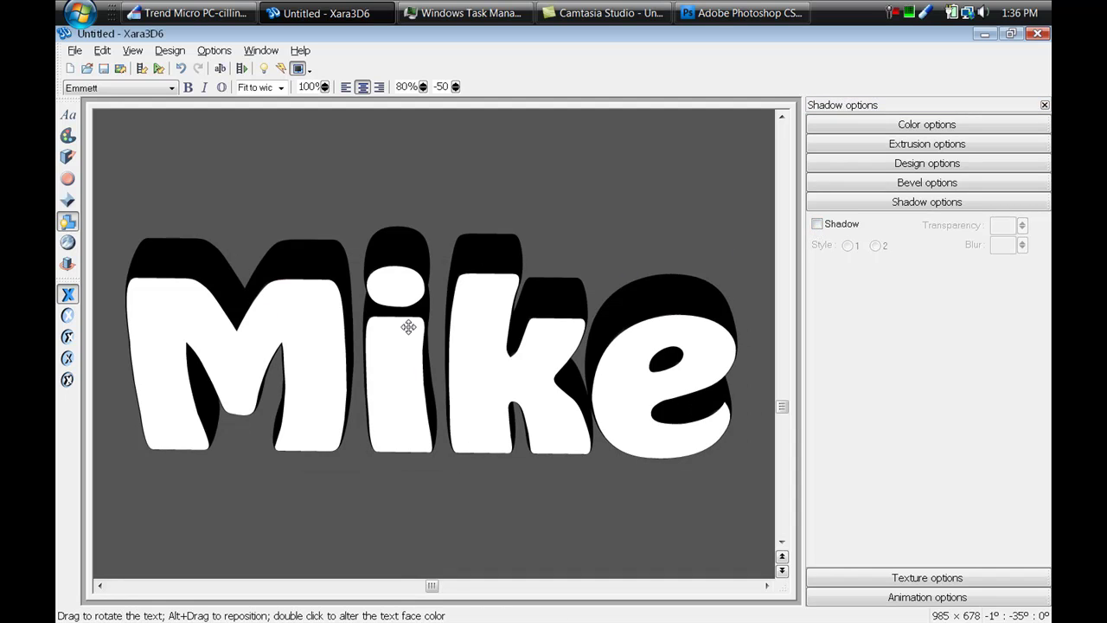
{"action": "left_click", "coordinate": [74, 50]}
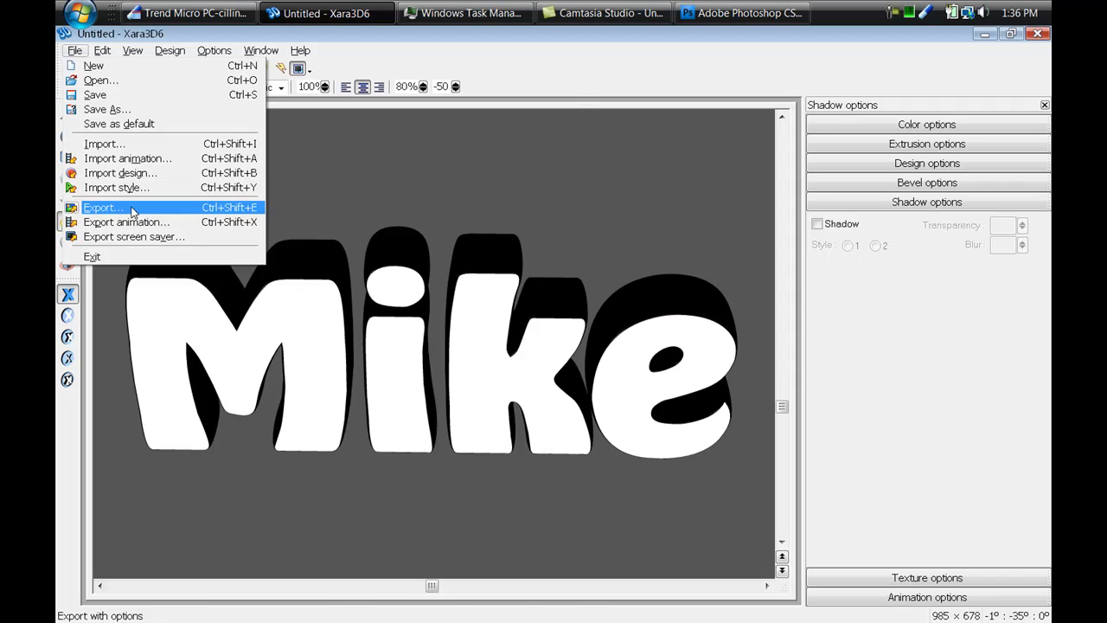
{"action": "left_click", "coordinate": [102, 208]}
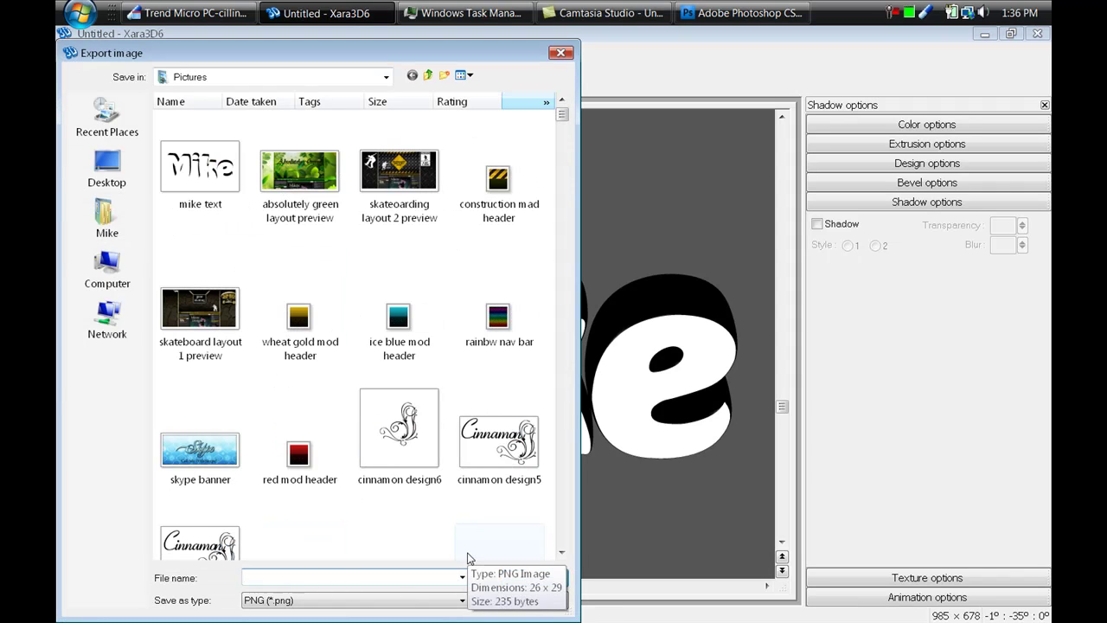
{"action": "type", "text": "bw mike text"}
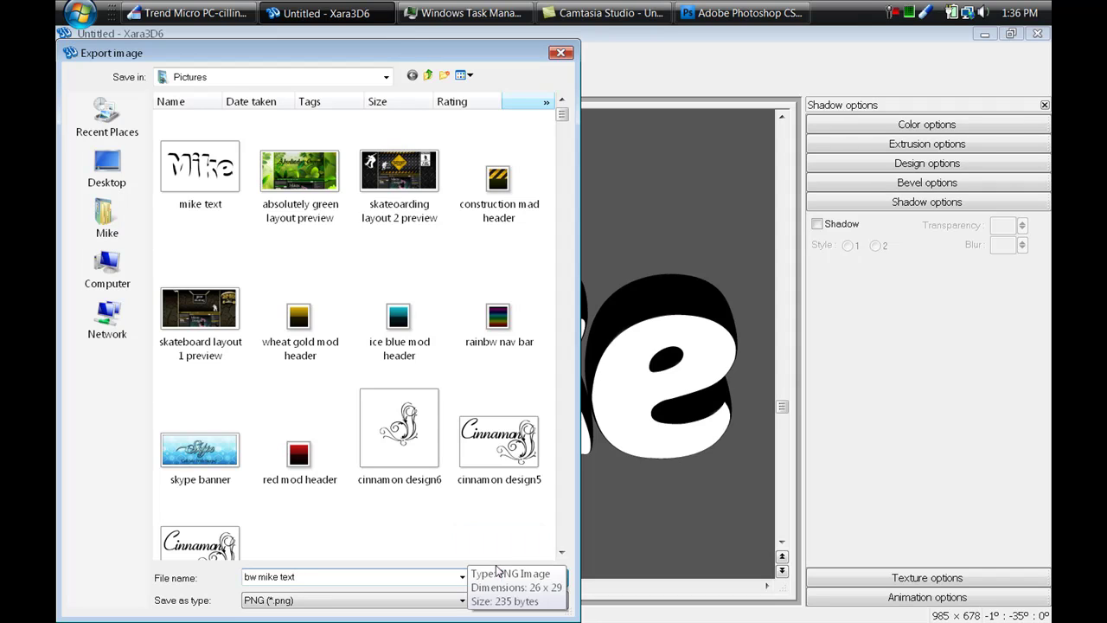
{"action": "left_click", "coordinate": [530, 577]}
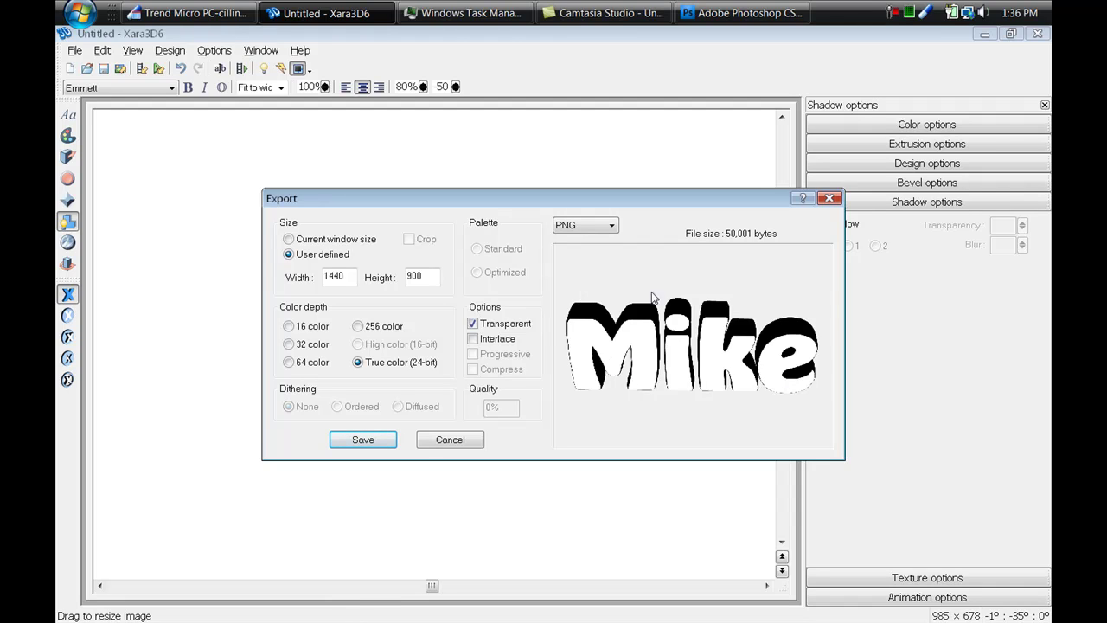
{"action": "left_click", "coordinate": [363, 439]}
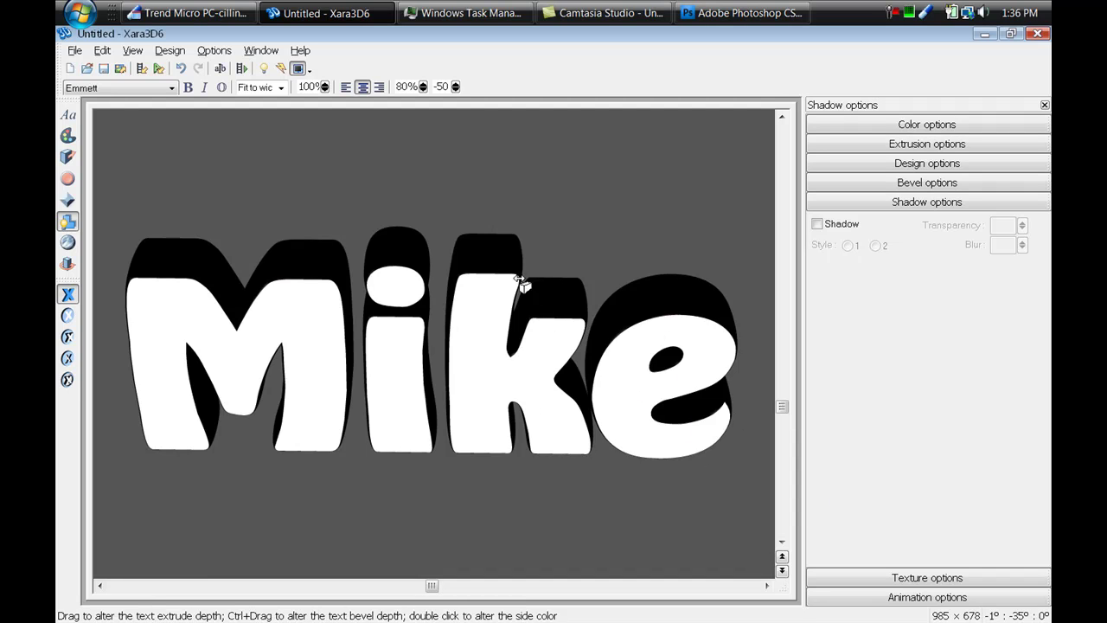
- Switch to Photoshop and create a new 1440 × 900 pixel RGB document at 72 pixels/inch with a white background
{"action": "left_click", "coordinate": [727, 12]}
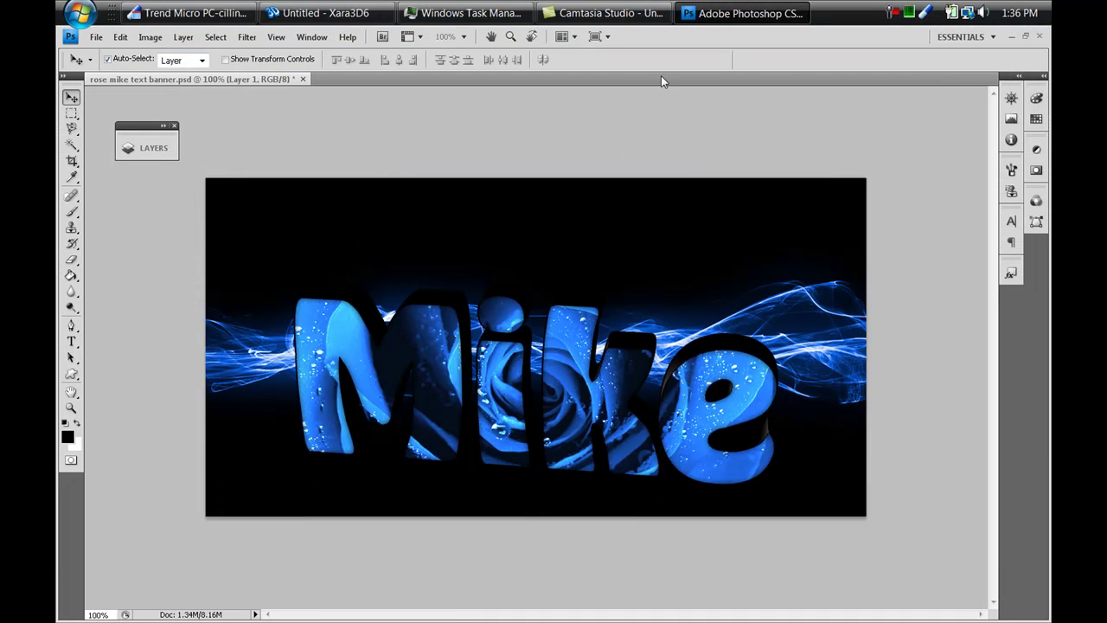
{"action": "left_click", "coordinate": [98, 37]}
{"action": "left_click", "coordinate": [113, 55]}
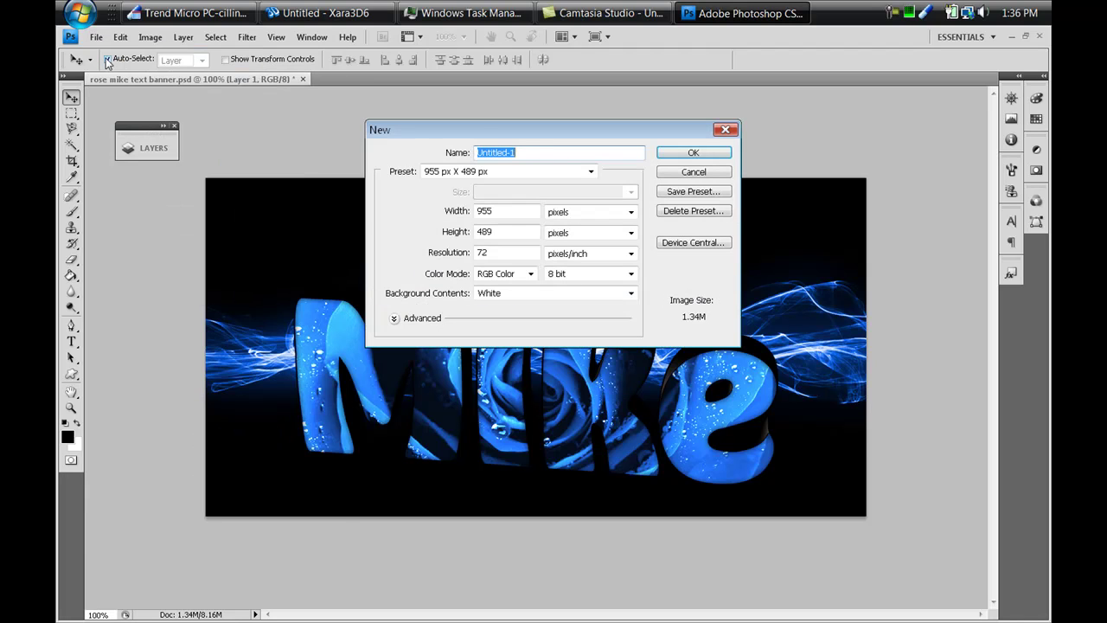
{"action": "double_click", "coordinate": [537, 214]}
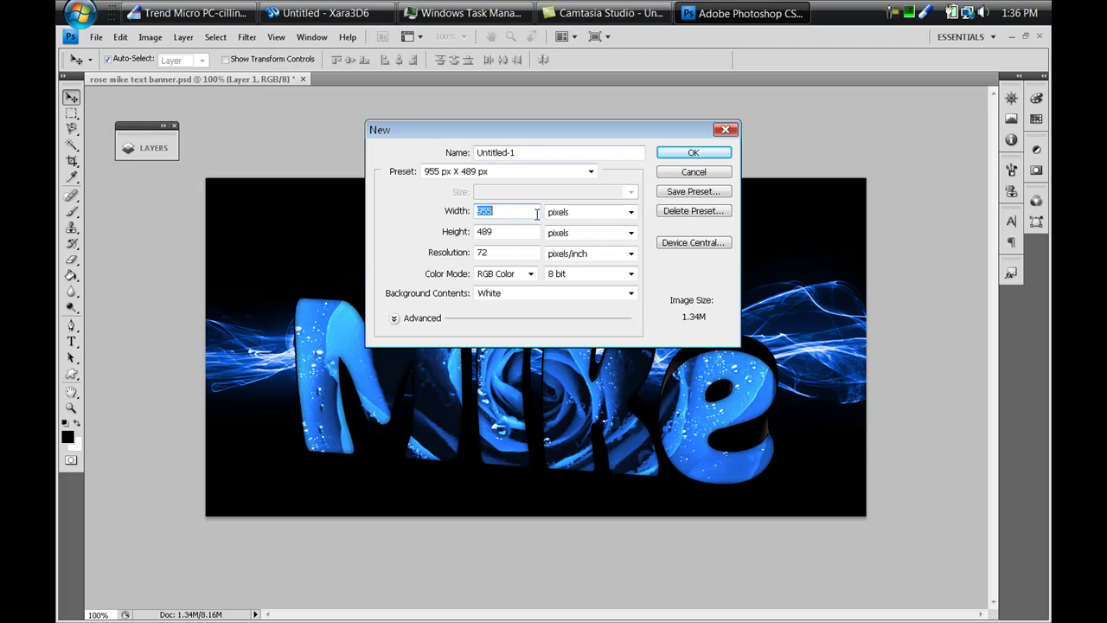
{"action": "type", "text": "1440"}
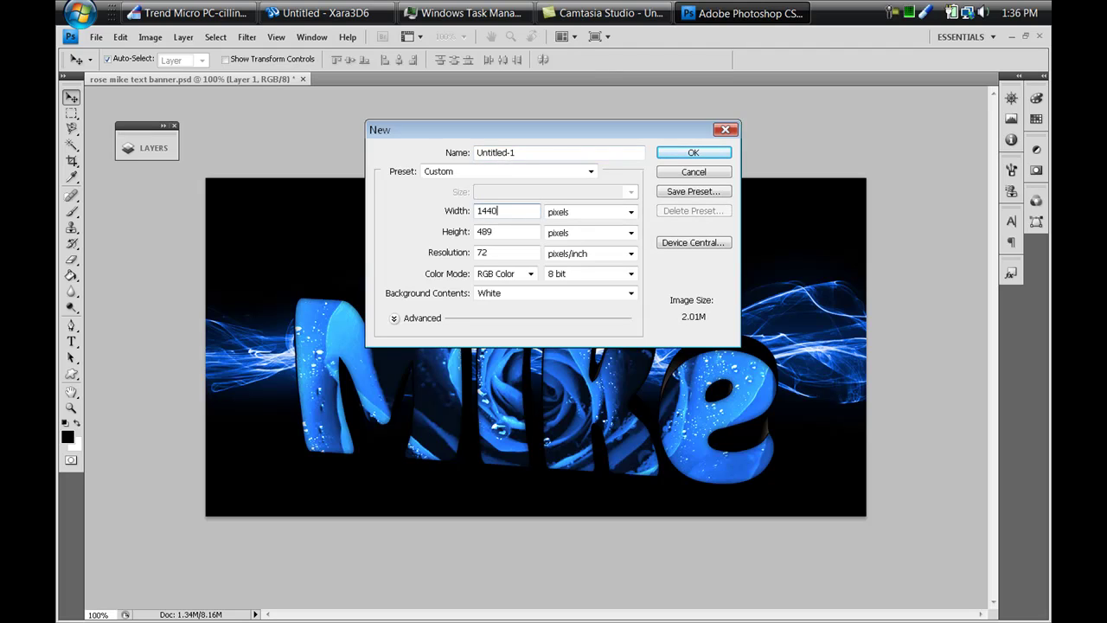
{"action": "double_click", "coordinate": [515, 232]}
{"action": "type", "text": "900"}
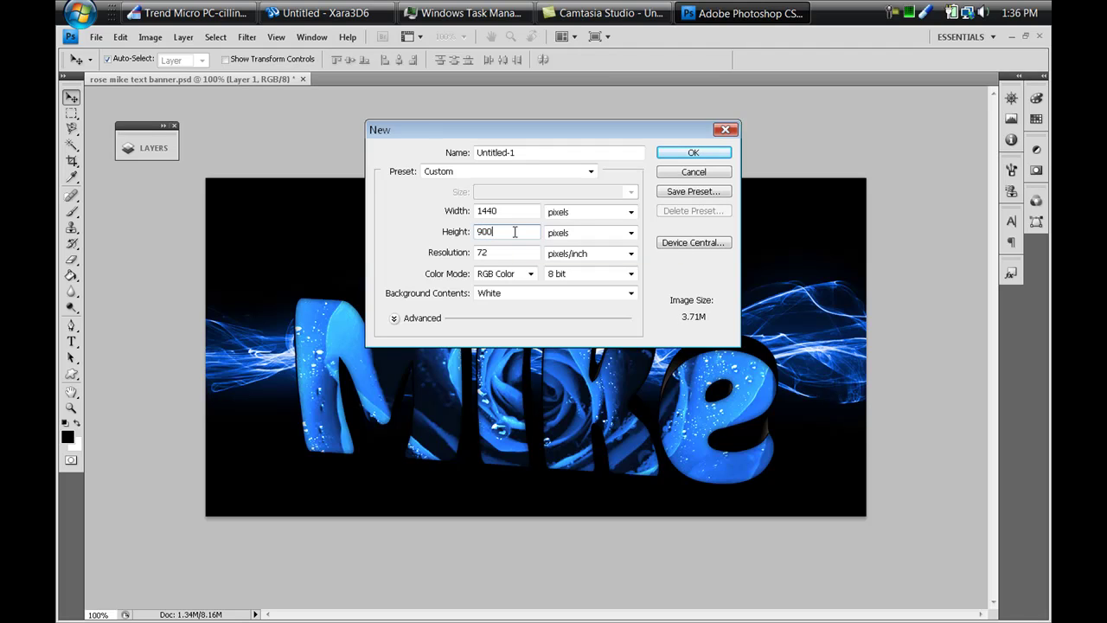
{"action": "left_click", "coordinate": [675, 154]}
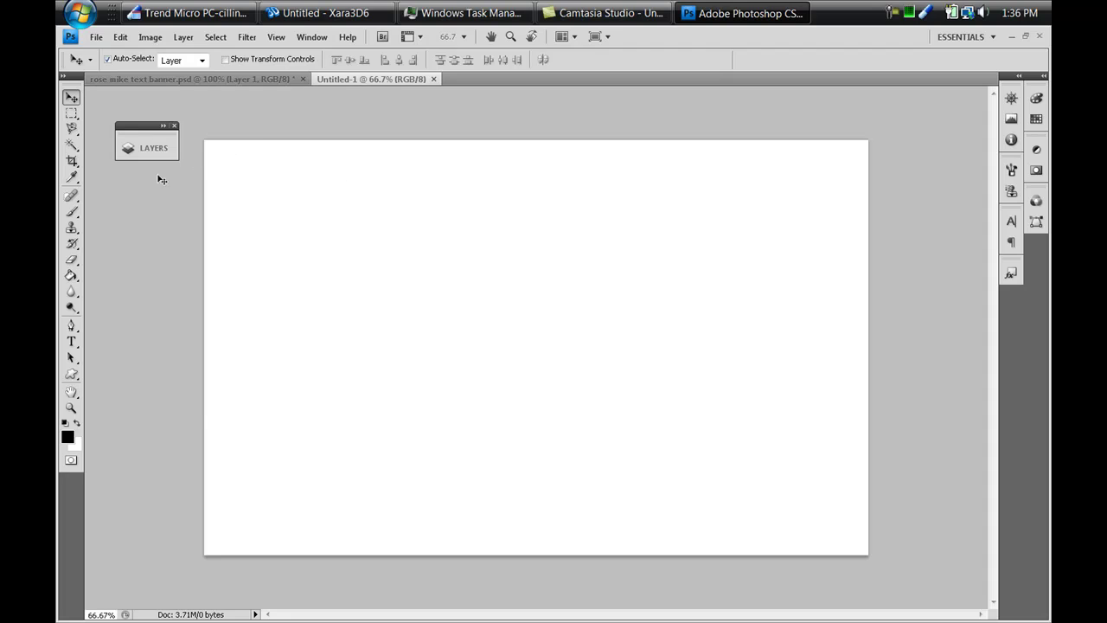
- Convert the locked Background into a regular layer named Layer 0
{"action": "left_click", "coordinate": [144, 154]}
{"action": "double_click", "coordinate": [297, 206]}
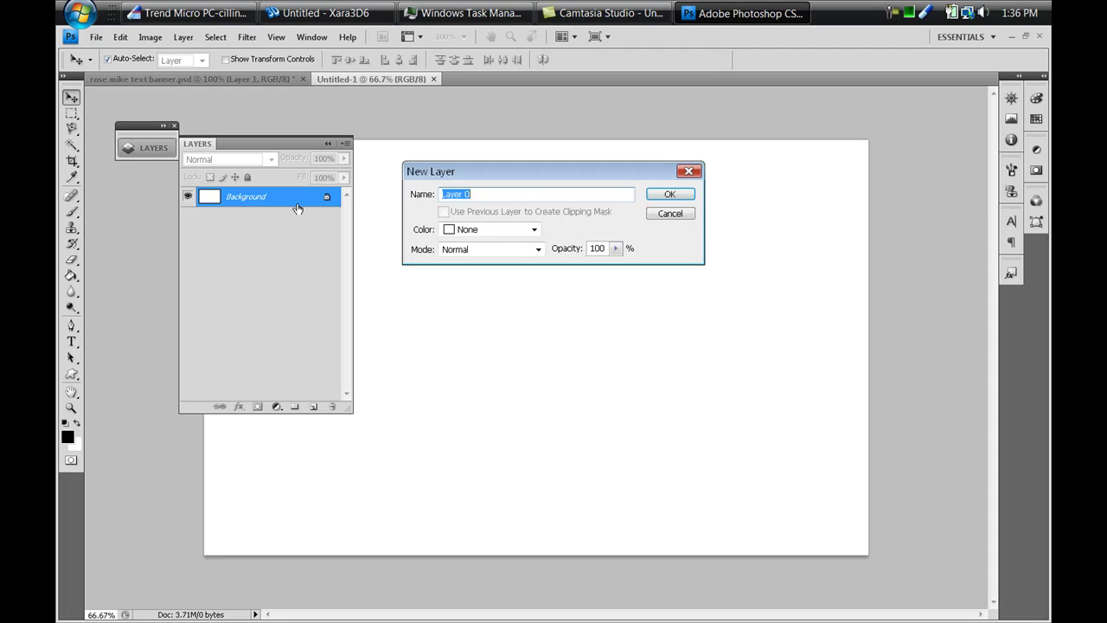
{"action": "left_click", "coordinate": [653, 196]}
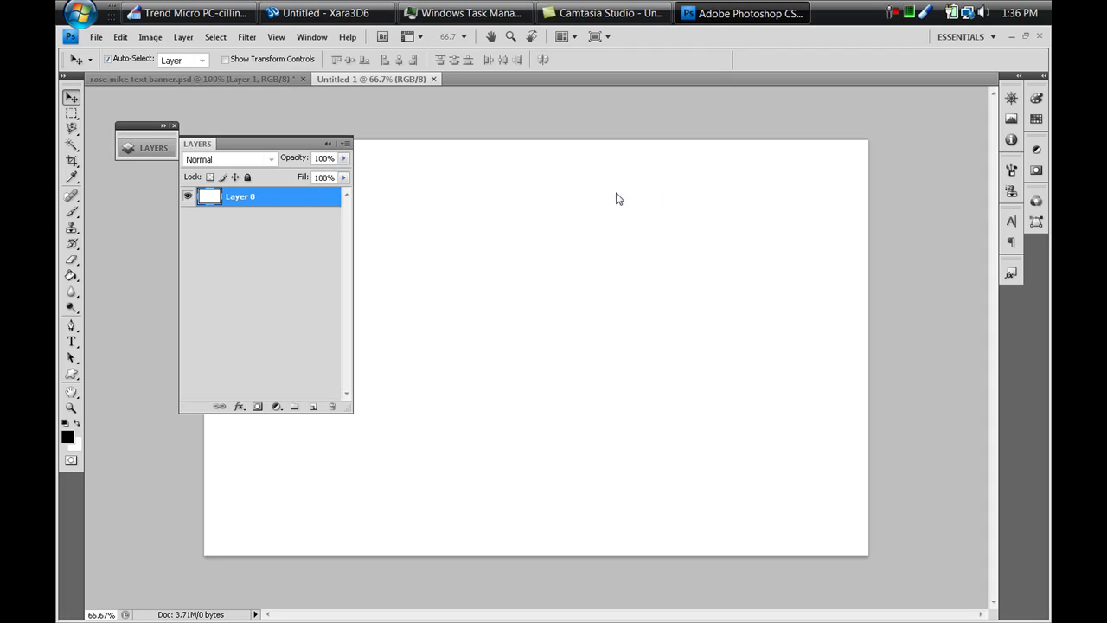
- Apply a Gradient Overlay to Layer 0 using the preset that runs from black through dark gray back to black
{"action": "double_click", "coordinate": [309, 205]}
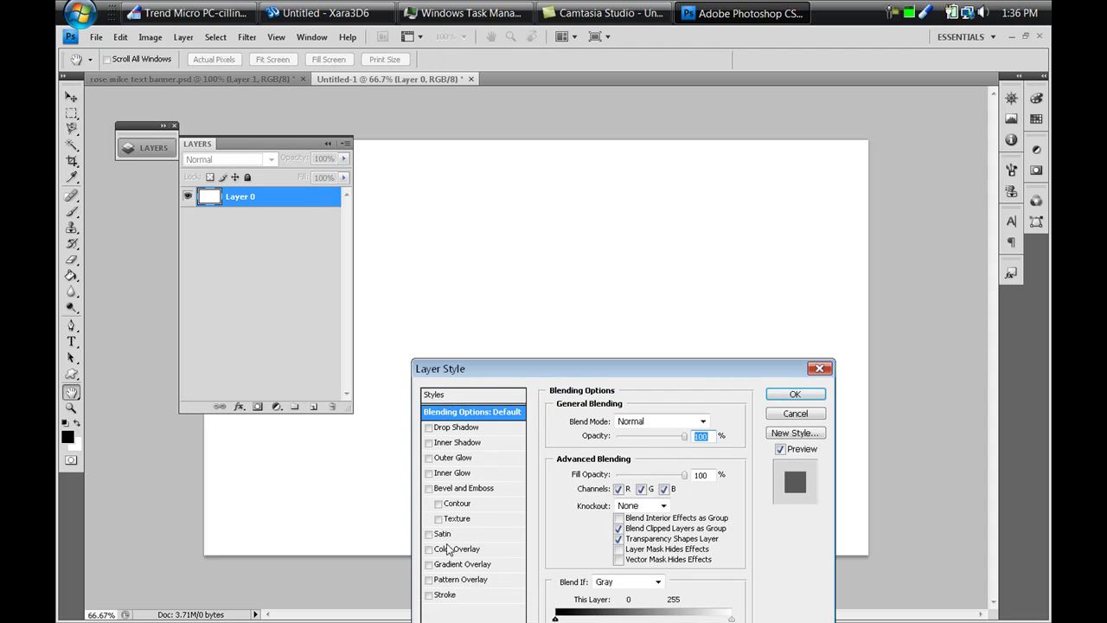
{"action": "left_click", "coordinate": [438, 567]}
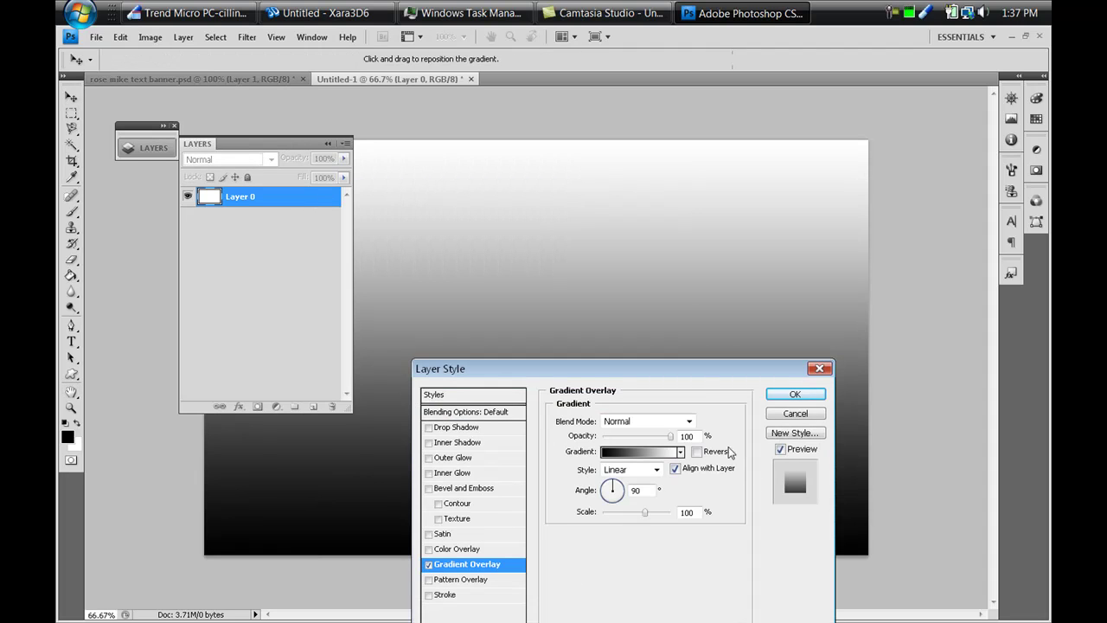
{"action": "left_click", "coordinate": [680, 452]}
{"action": "left_click_drag", "start_coordinate": [699, 489], "coordinate": [700, 529]}
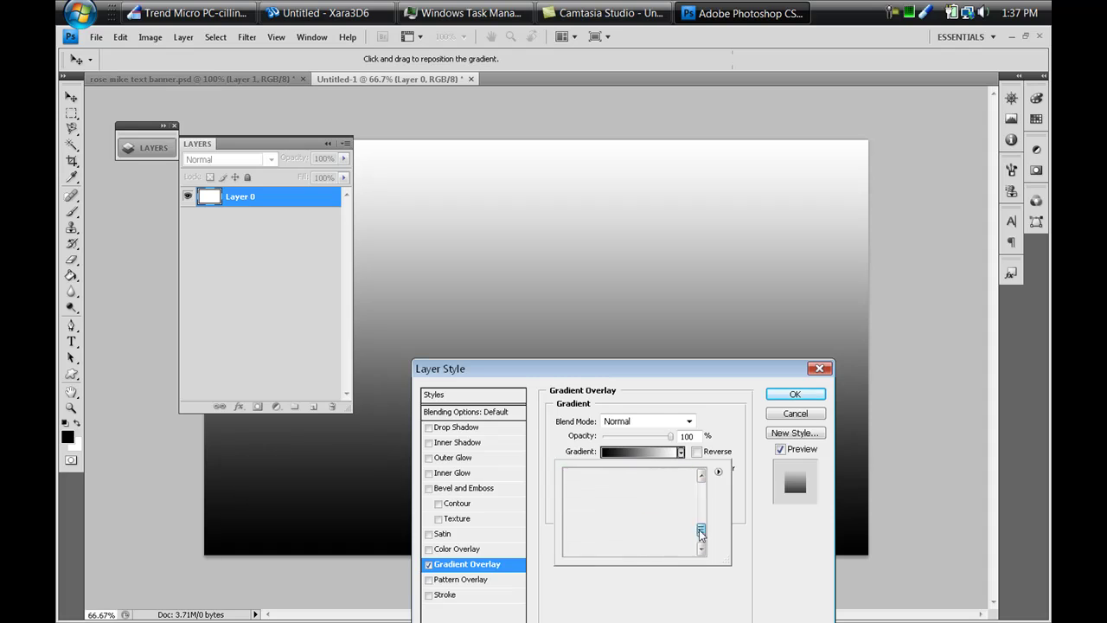
{"action": "left_click", "coordinate": [595, 547]}
{"action": "left_click", "coordinate": [795, 395]}
{"action": "left_click", "coordinate": [795, 395]}
{"action": "left_click", "coordinate": [327, 143]}
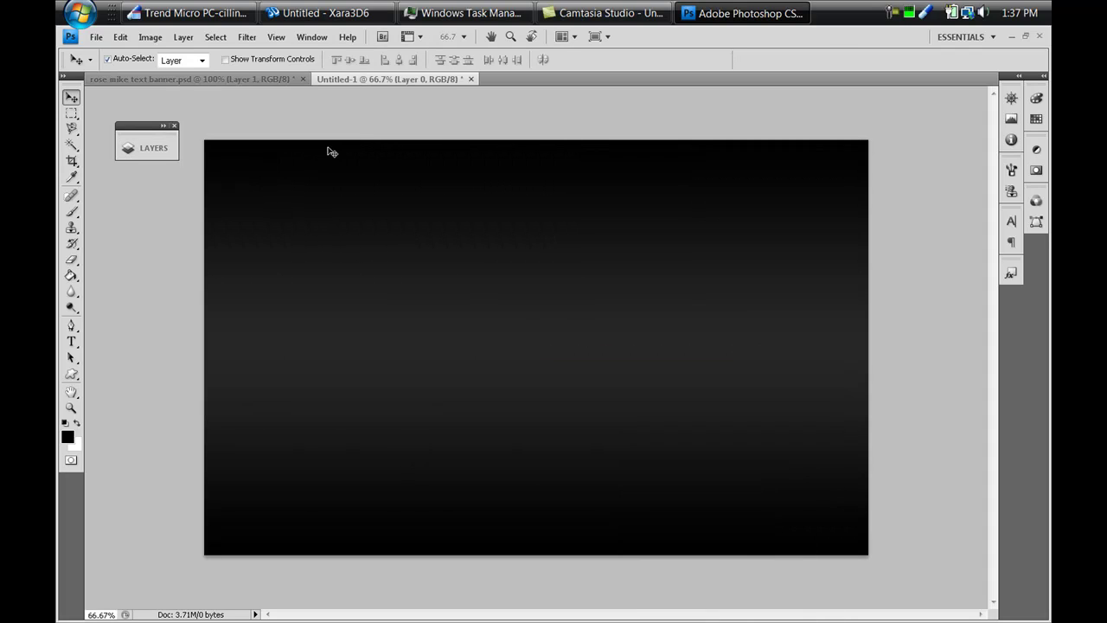
- Place the "bw mike text" image in the document, move it slightly up and to the left, and open it for free transform
{"action": "left_click", "coordinate": [98, 39]}
{"action": "left_click", "coordinate": [181, 343]}
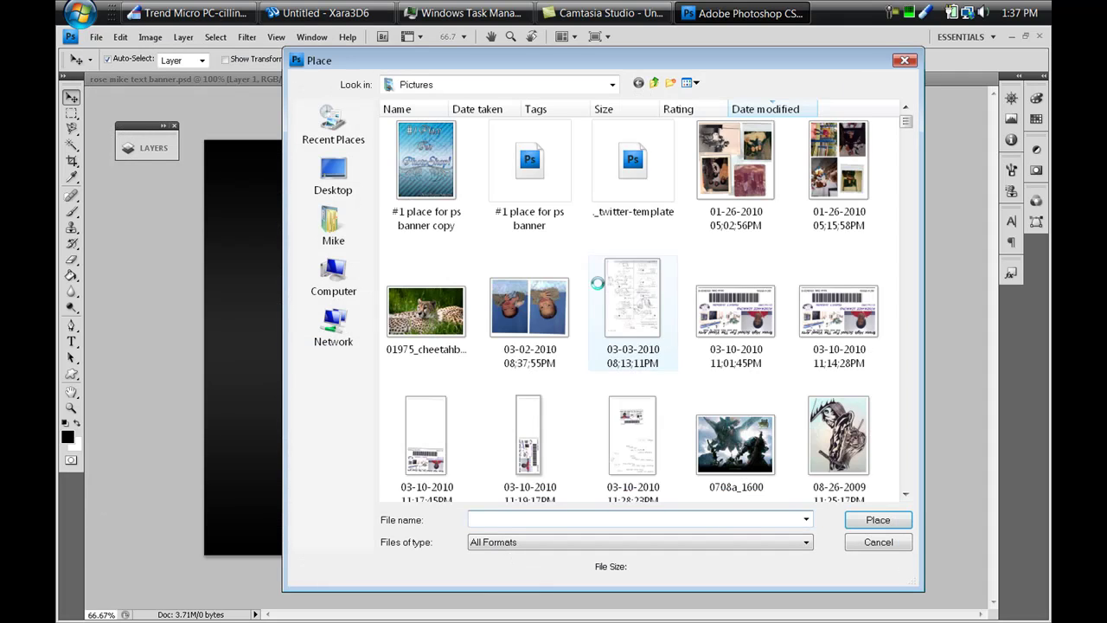
{"action": "left_click", "coordinate": [433, 192]}
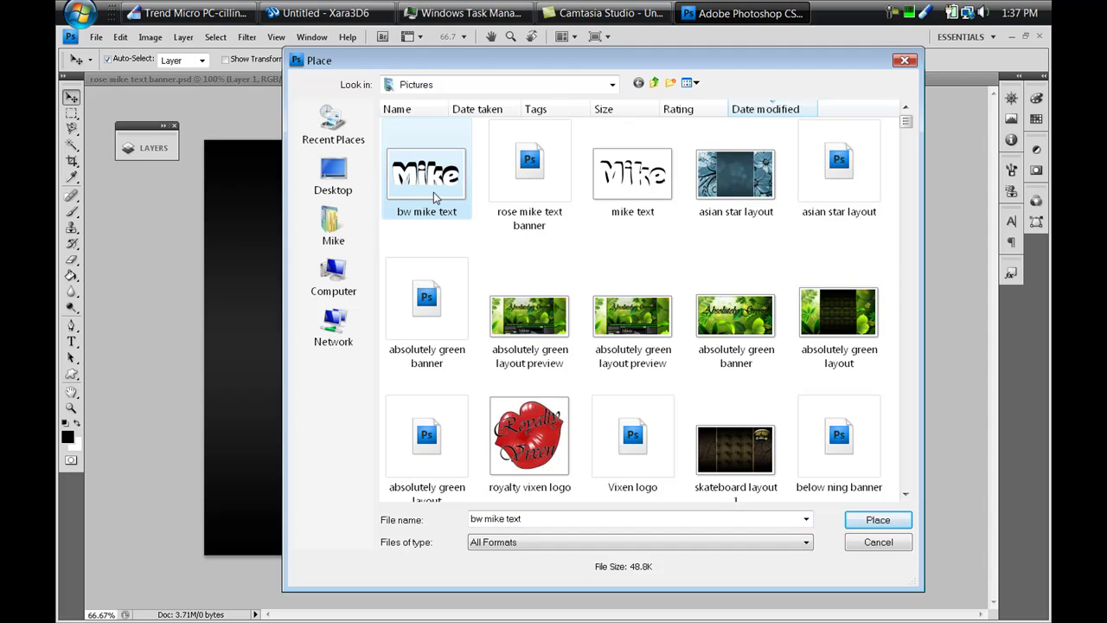
{"action": "left_click", "coordinate": [878, 519]}
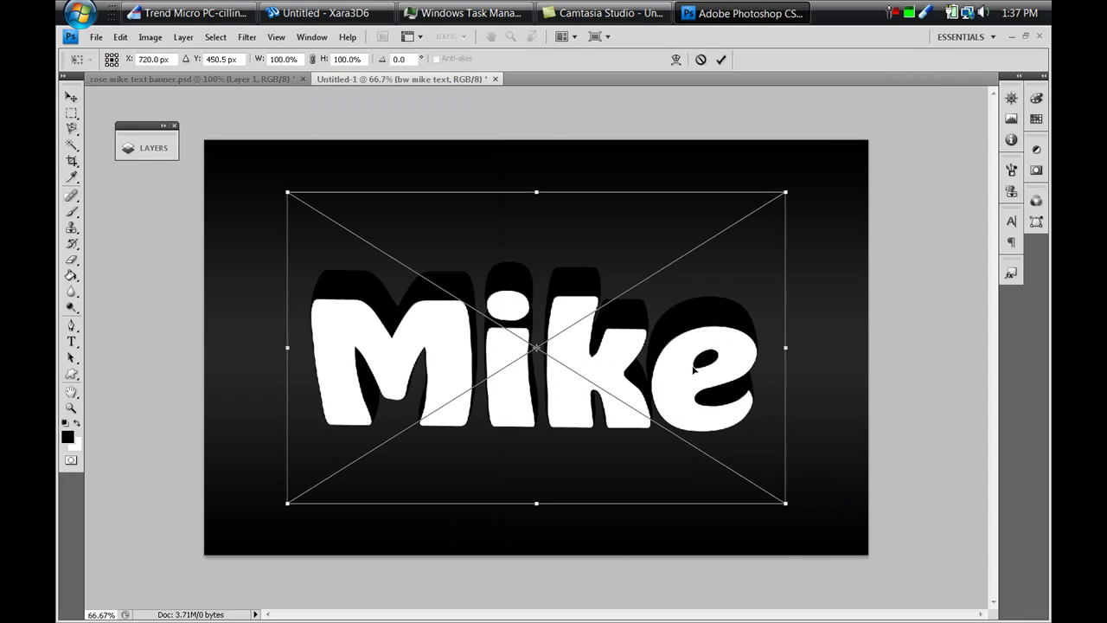
{"action": "key", "text": "Return"}
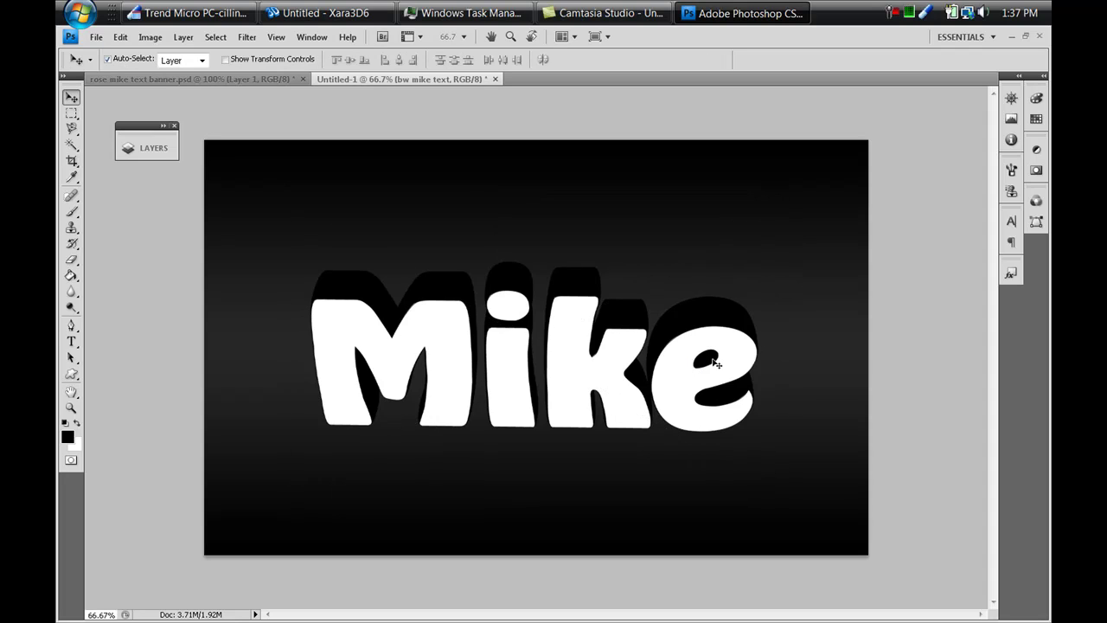
{"action": "mouse_move", "coordinate": [517, 363]}
{"action": "left_mouse_down"}
{"action": "mouse_move", "coordinate": [446, 389]}
{"action": "mouse_move", "coordinate": [490, 410]}
{"action": "mouse_move", "coordinate": [547, 339]}
{"action": "mouse_move", "coordinate": [510, 353]}
{"action": "left_mouse_up"}
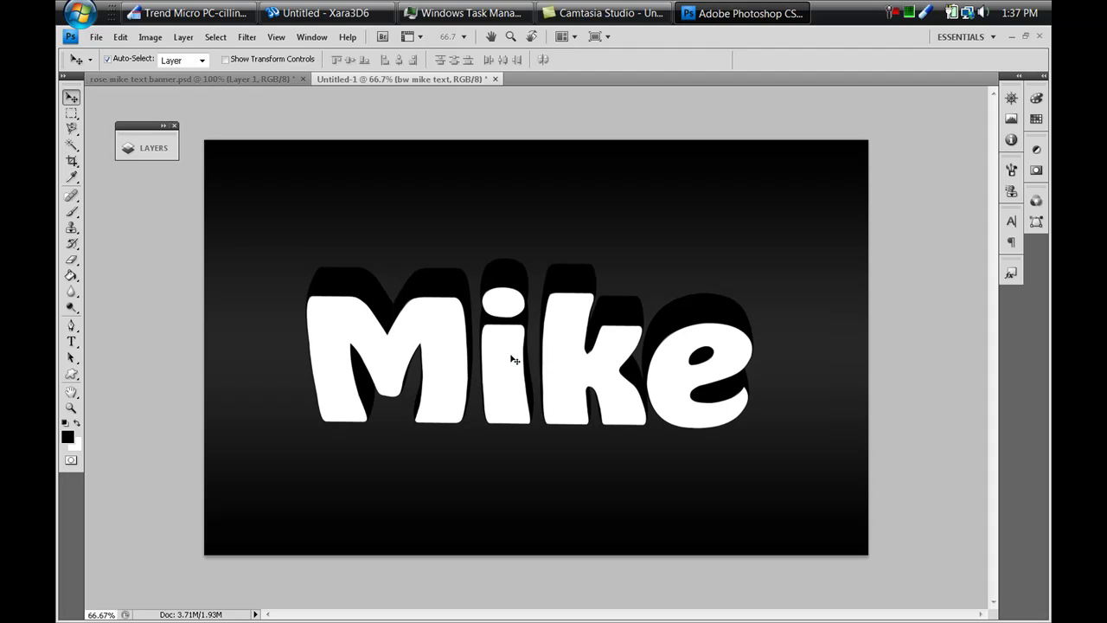
{"action": "key", "text": "ctrl+t"}
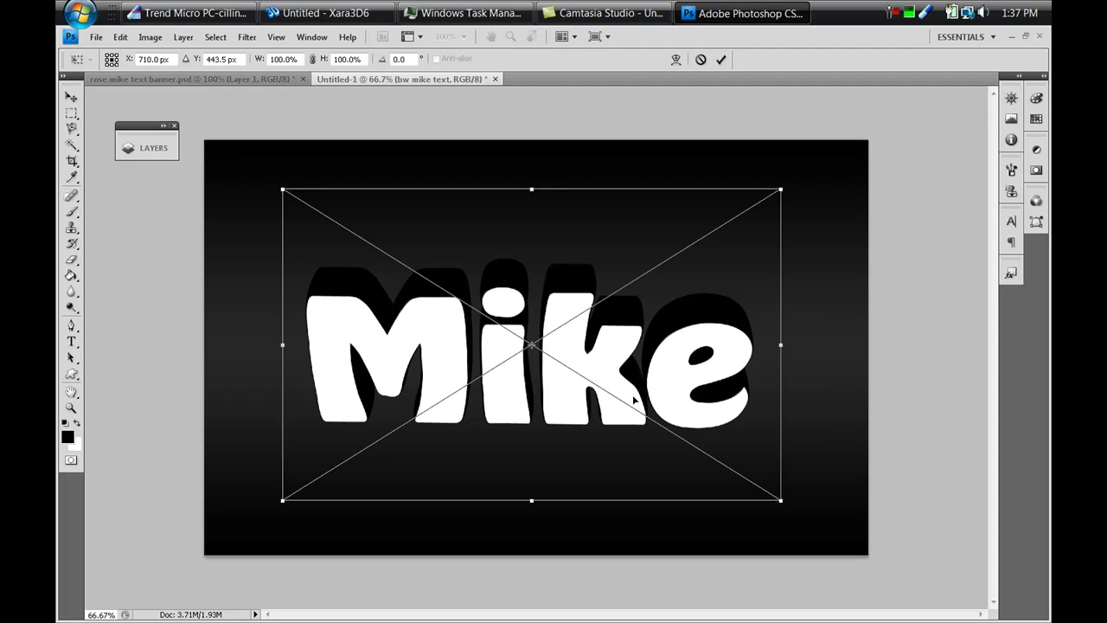
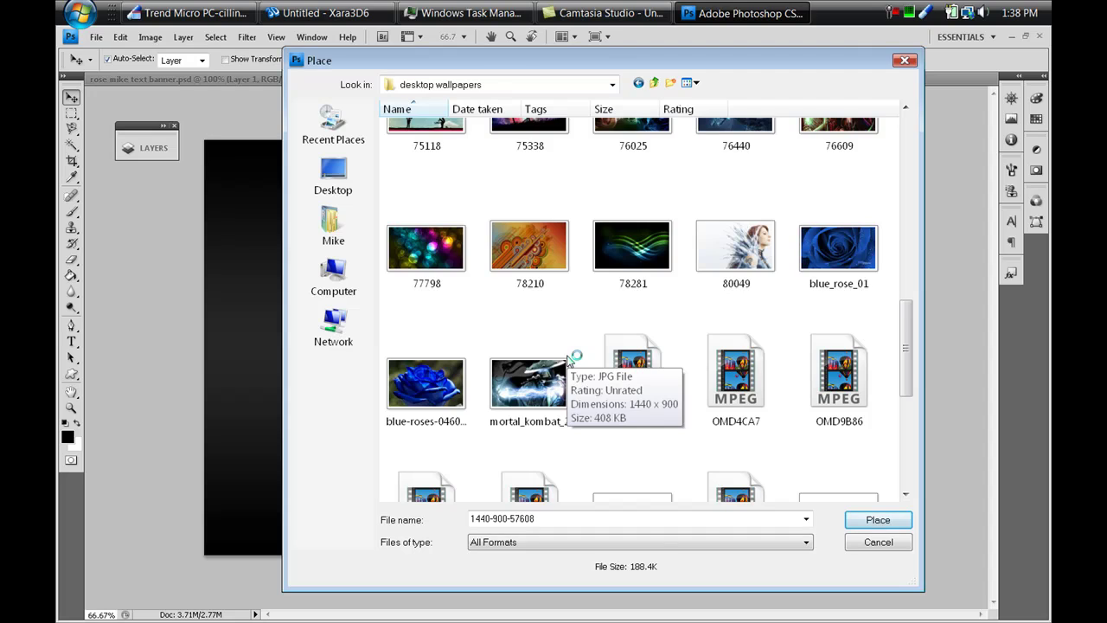
- Place the bokeh wallpaper "77798" from the desktop wallpapers folder and move the "bw mike text" layer above it
{"action": "scroll", "coordinate": [574, 358], "scroll_direction": "down", "scroll_amount": 3}
{"action": "scroll", "coordinate": [574, 358], "scroll_direction": "up", "scroll_amount": 3}
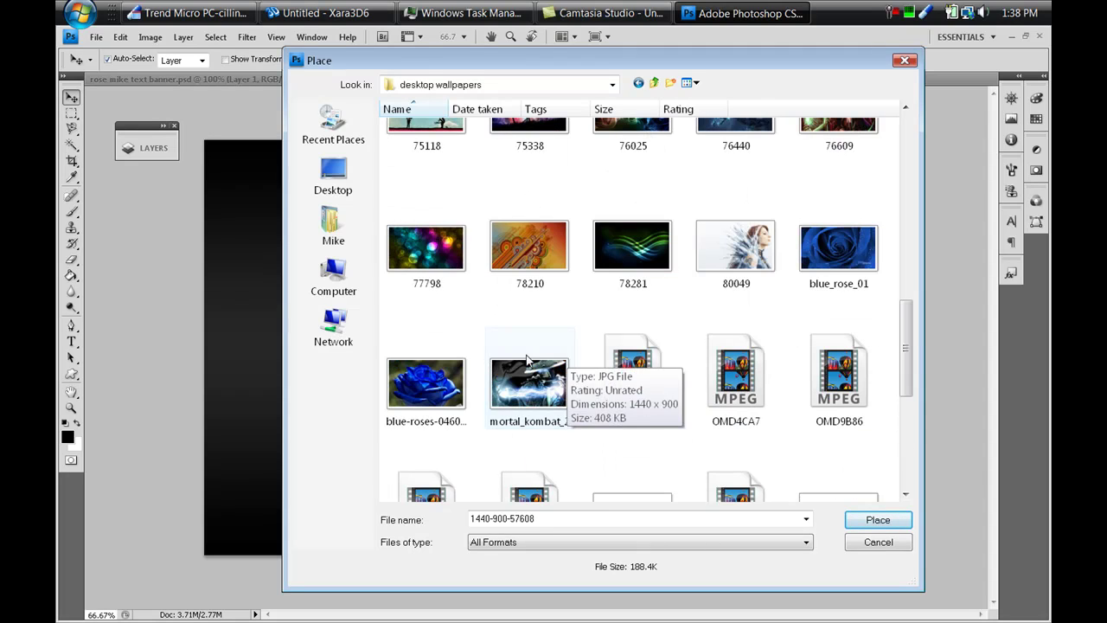
{"action": "left_click", "coordinate": [417, 269]}
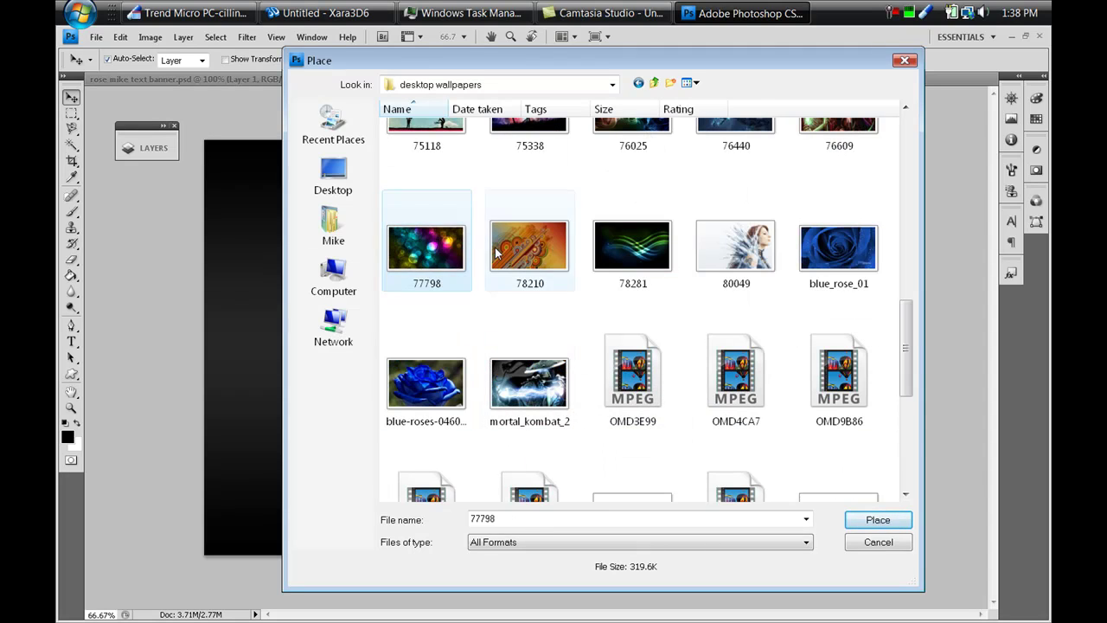
{"action": "left_click", "coordinate": [878, 522]}
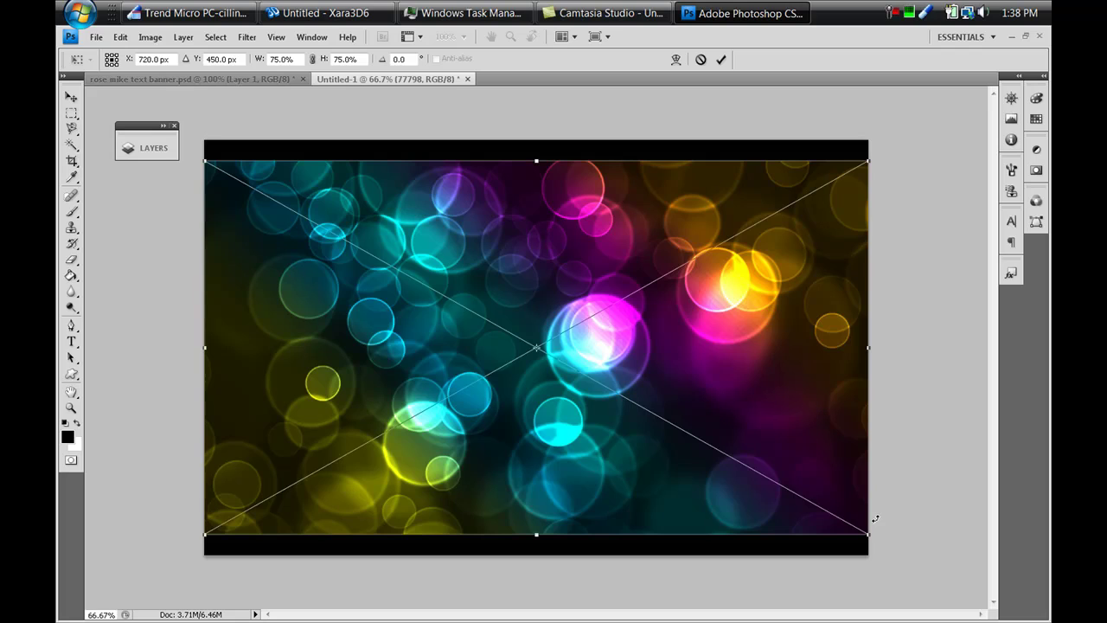
{"action": "key", "text": "Return"}
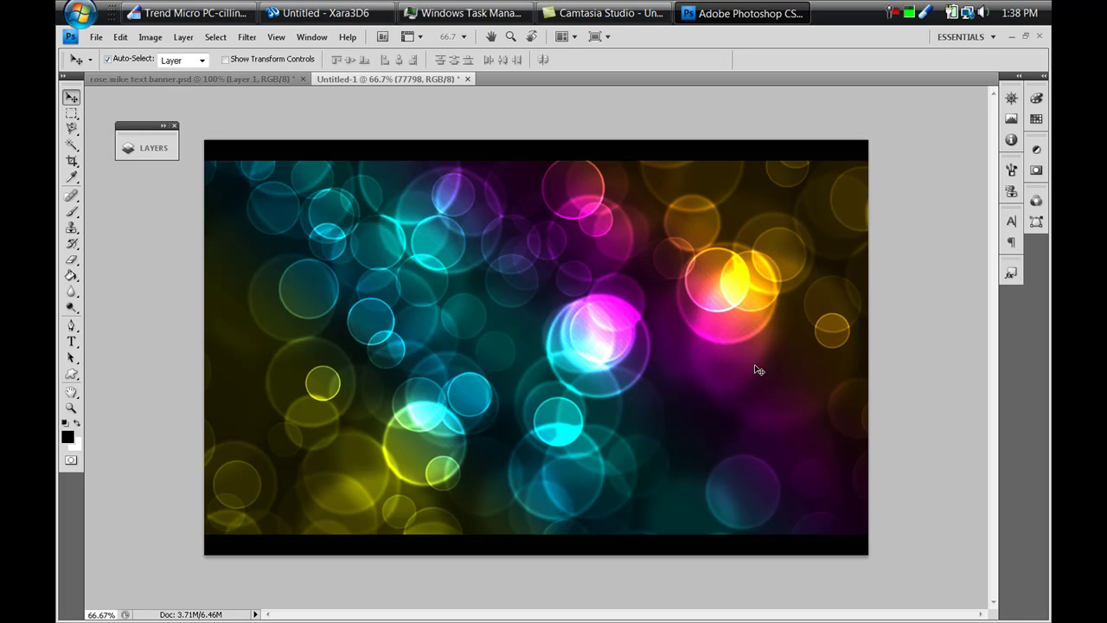
{"action": "left_click", "coordinate": [127, 148]}
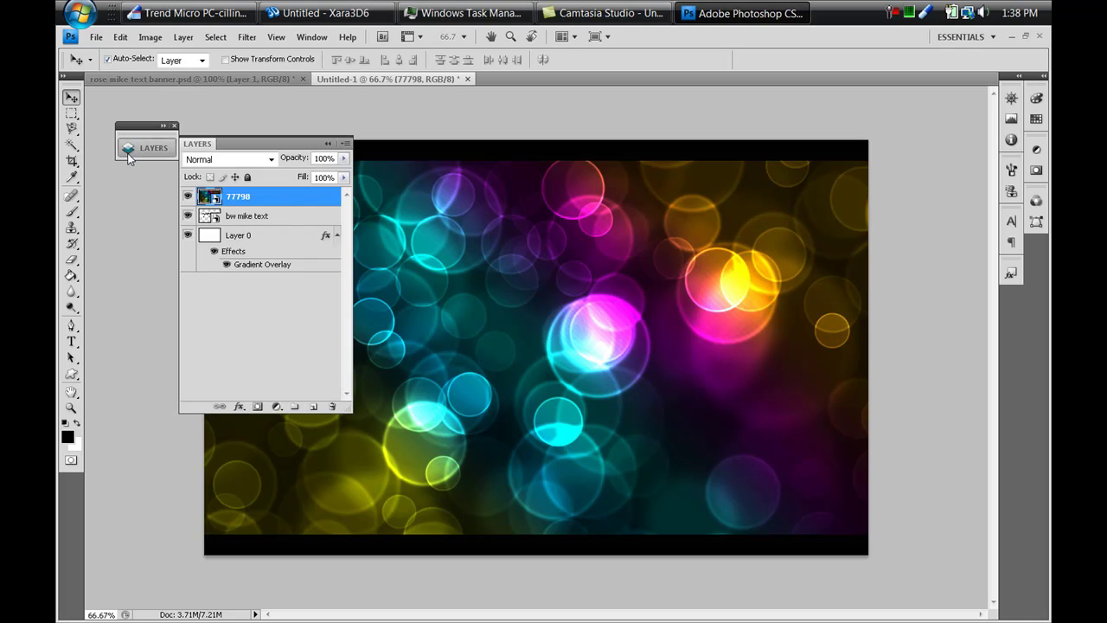
{"action": "left_click_drag", "start_coordinate": [279, 217], "coordinate": [280, 188]}
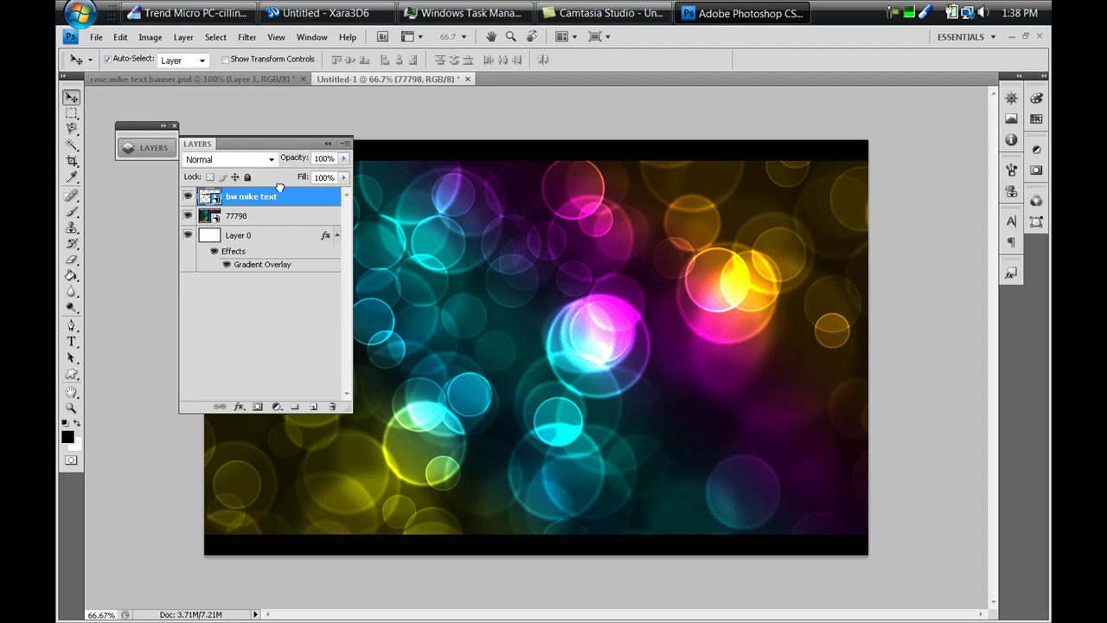
- Select all the white letter faces, including the i's dot, with the Magic Wand in add-to-selection mode at tolerance 18
{"action": "left_click", "coordinate": [71, 144]}
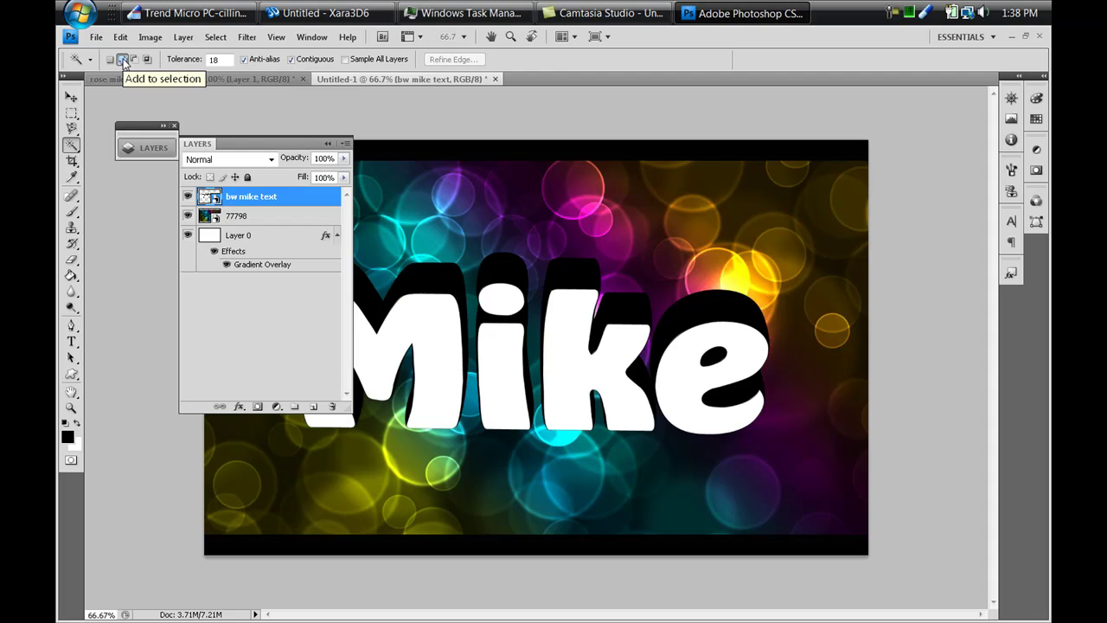
{"action": "left_click", "coordinate": [328, 144]}
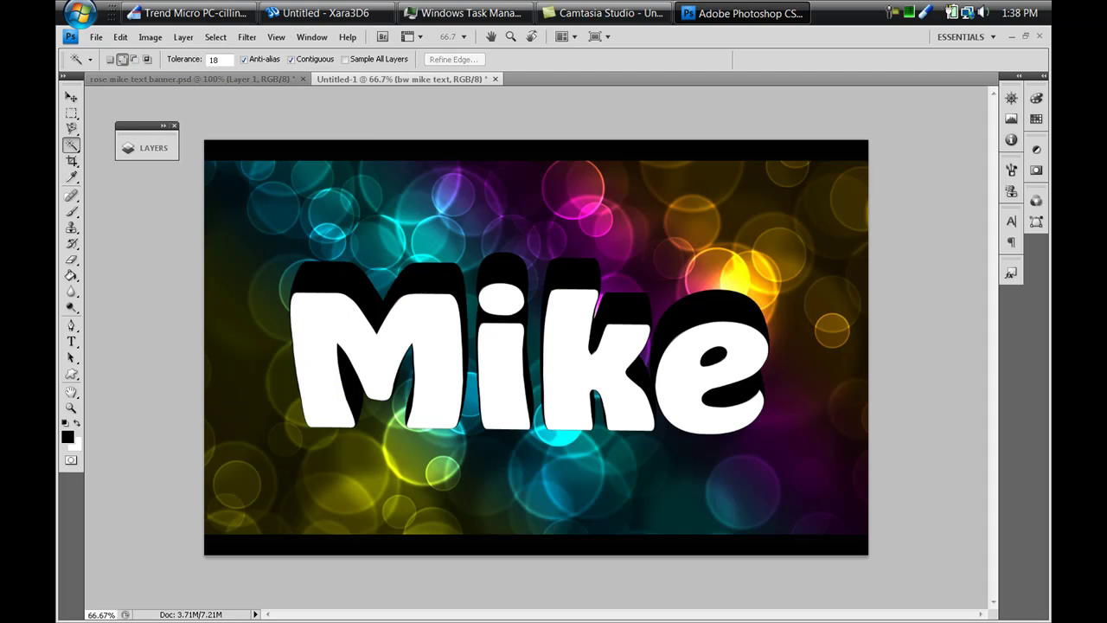
{"action": "left_click", "coordinate": [325, 326]}
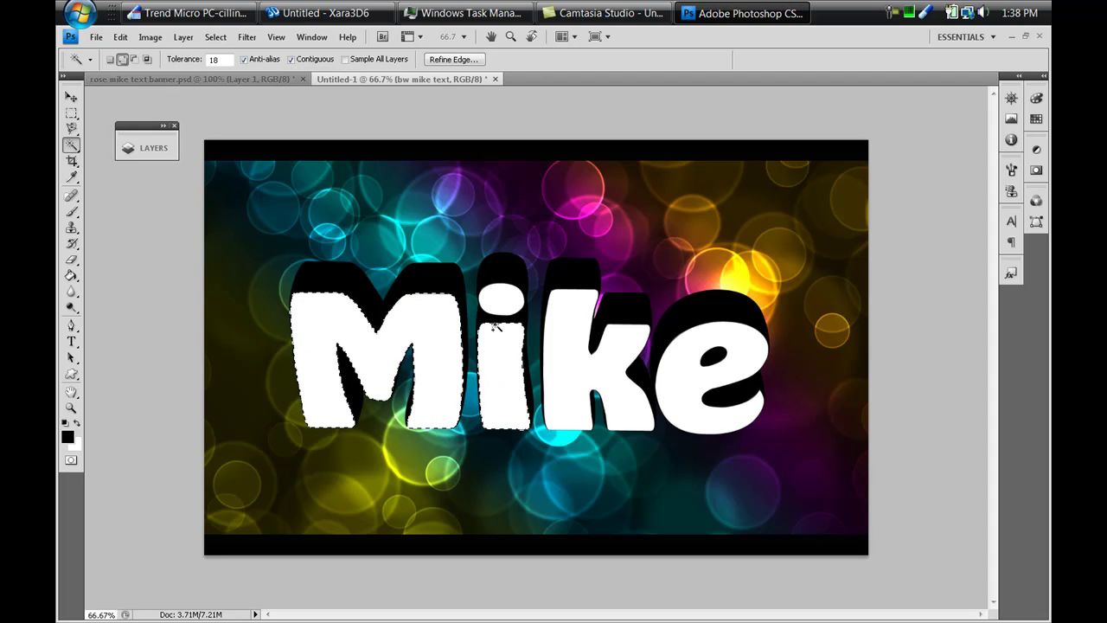
{"action": "left_click", "coordinate": [573, 346]}
{"action": "left_click", "coordinate": [678, 354]}
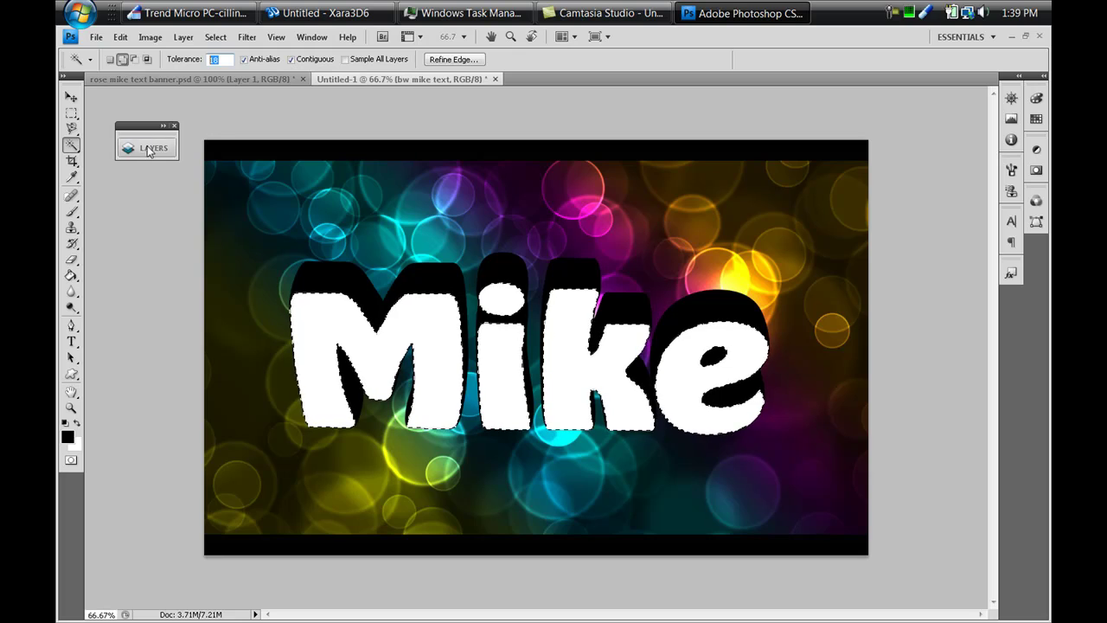
- Rasterize the 77798 layer, then invert the selection and delete the part of its image outside the letter faces
{"action": "left_click", "coordinate": [71, 97]}
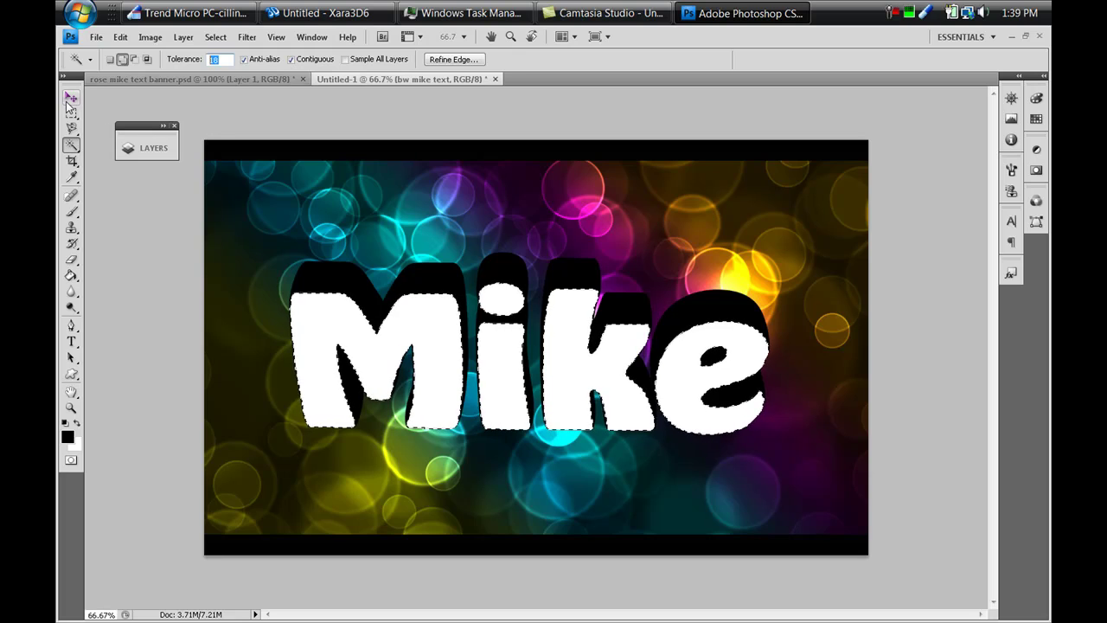
{"action": "left_click", "coordinate": [151, 147]}
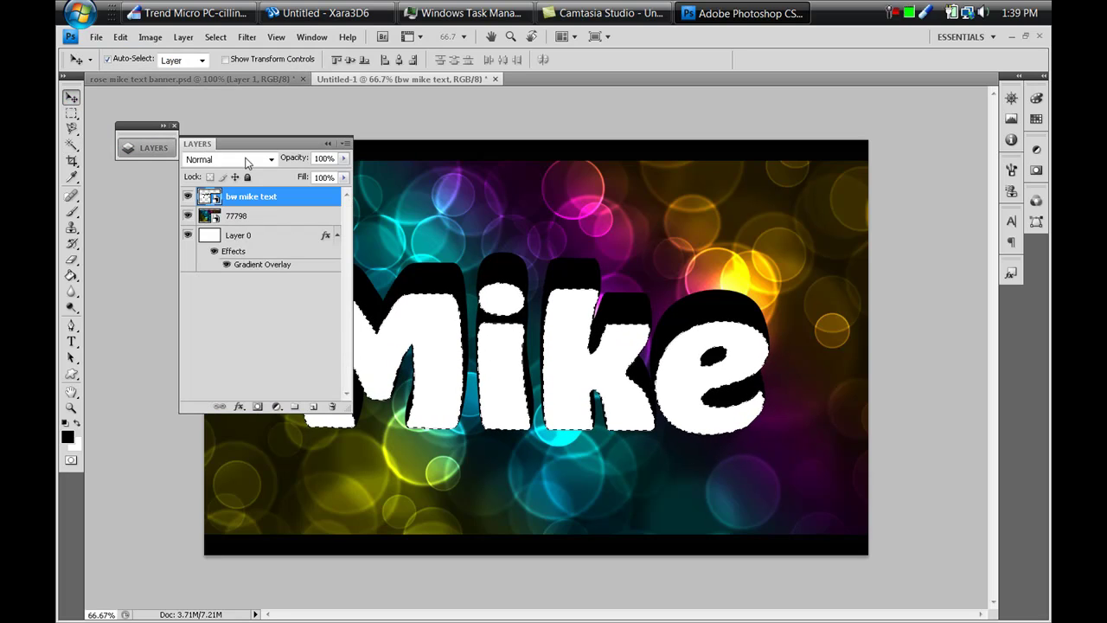
{"action": "left_click", "coordinate": [262, 216]}
{"action": "right_click", "coordinate": [263, 213]}
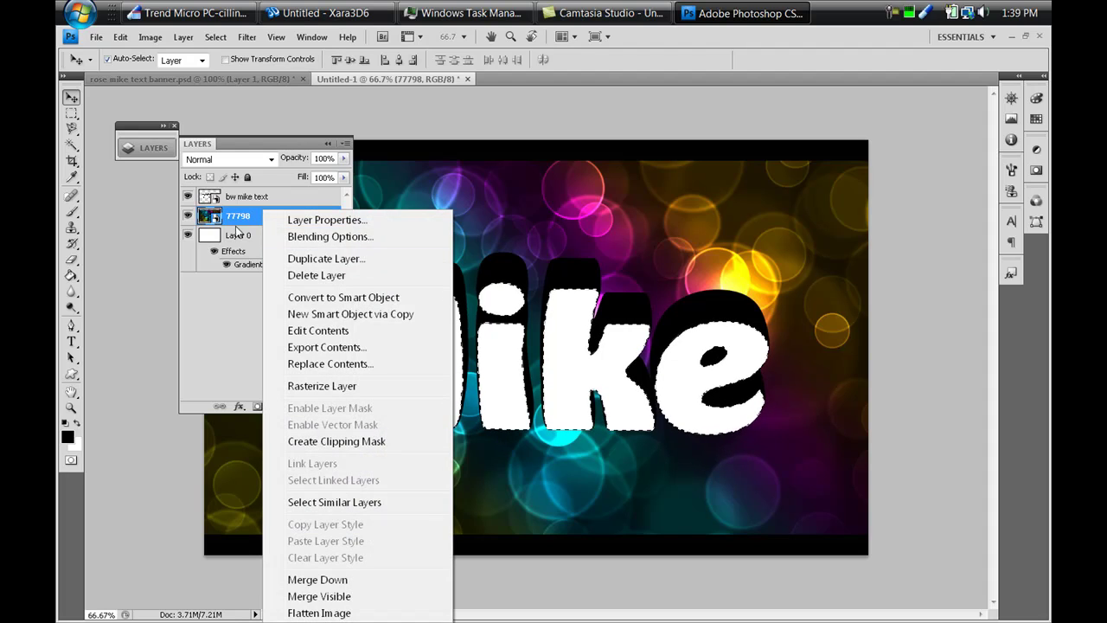
{"action": "left_click", "coordinate": [346, 386]}
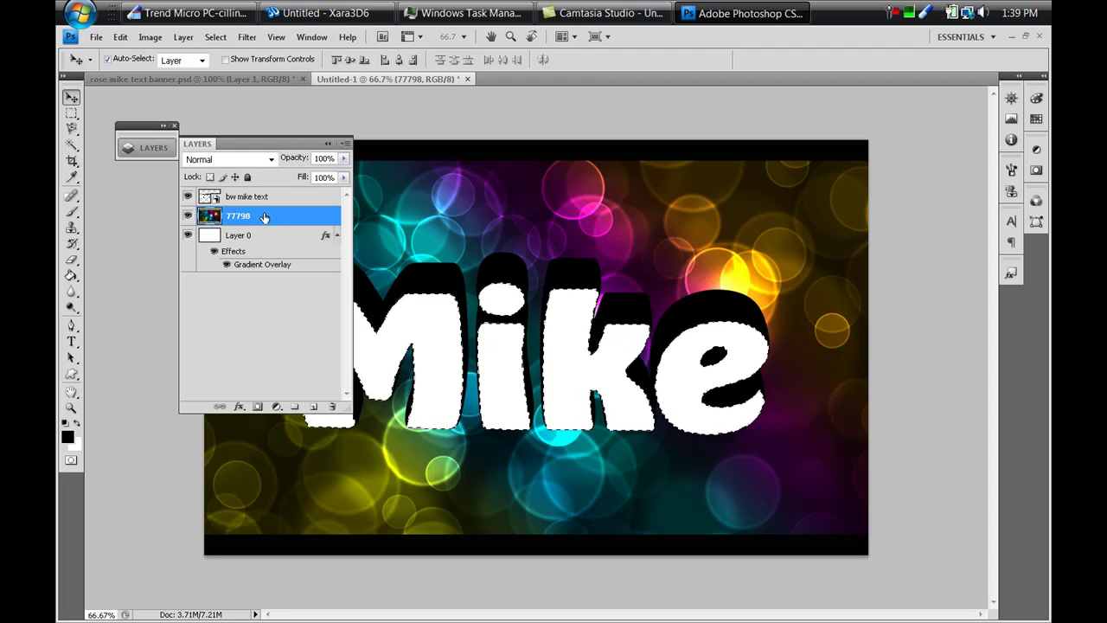
{"action": "key", "text": "ctrl+shift+i"}
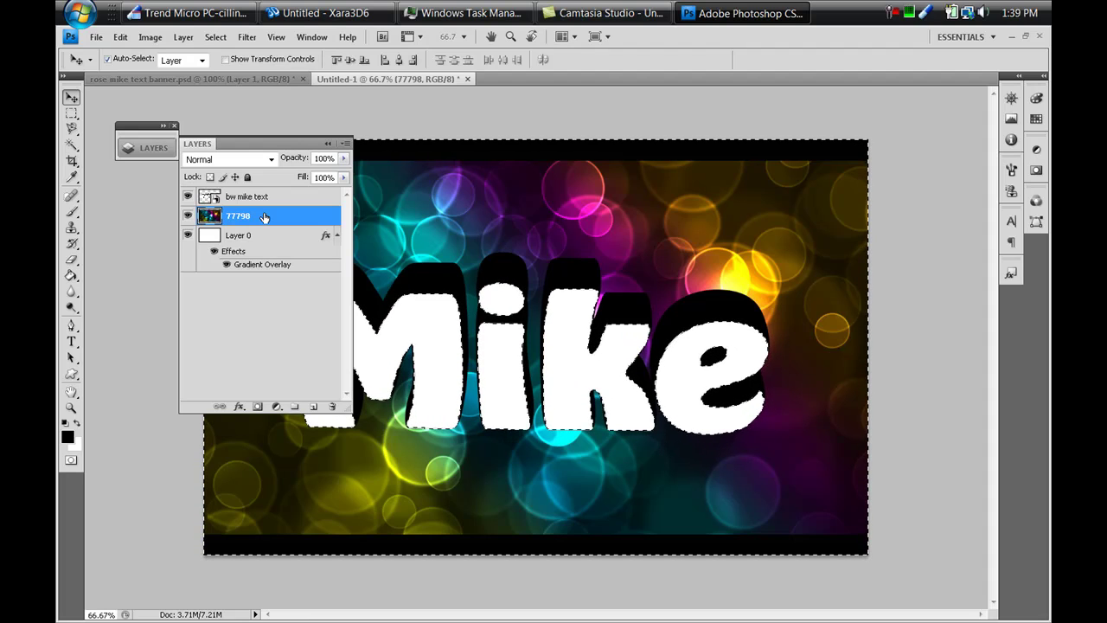
{"action": "key", "text": "Delete"}
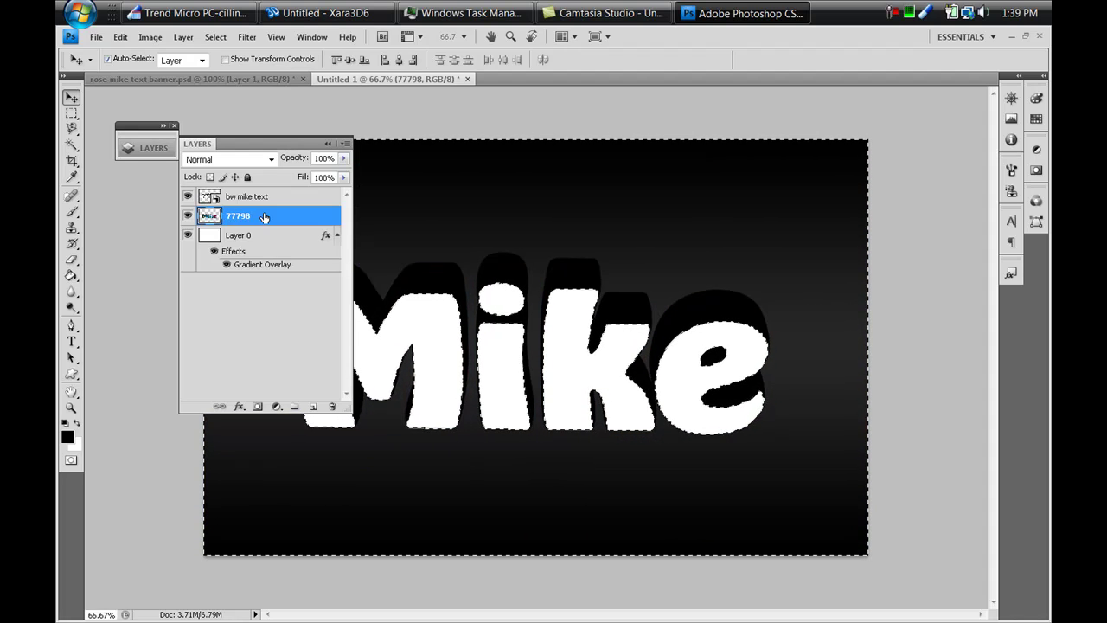
- Deselect the letter faces and move the 77798 layer above the "bw mike text" layer
{"action": "key", "text": "ctrl+d"}
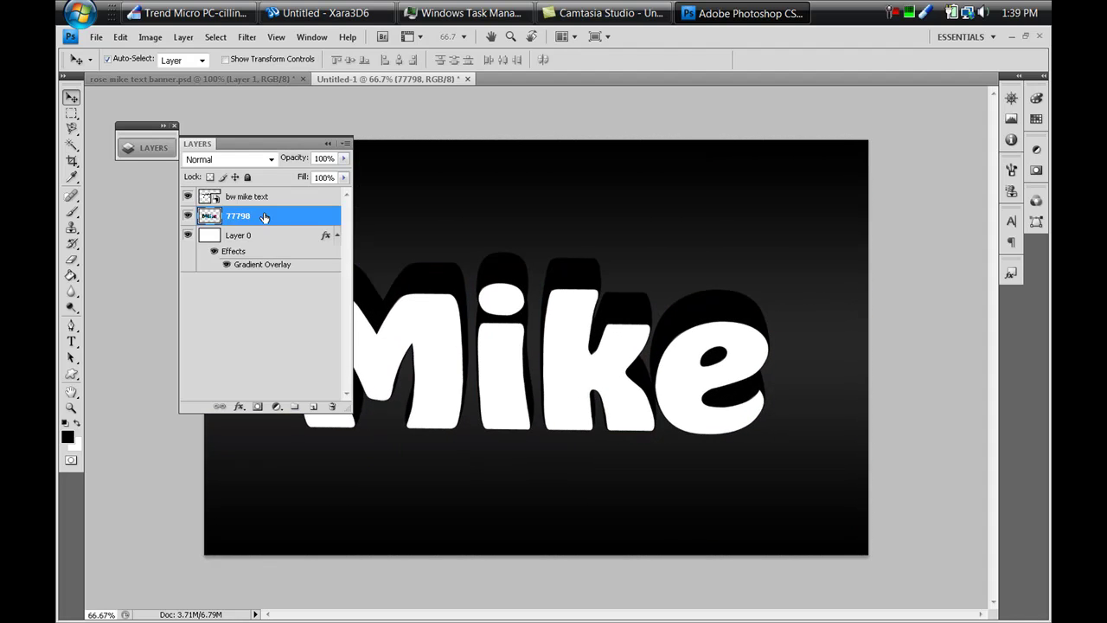
{"action": "left_click_drag", "start_coordinate": [271, 217], "coordinate": [273, 197]}
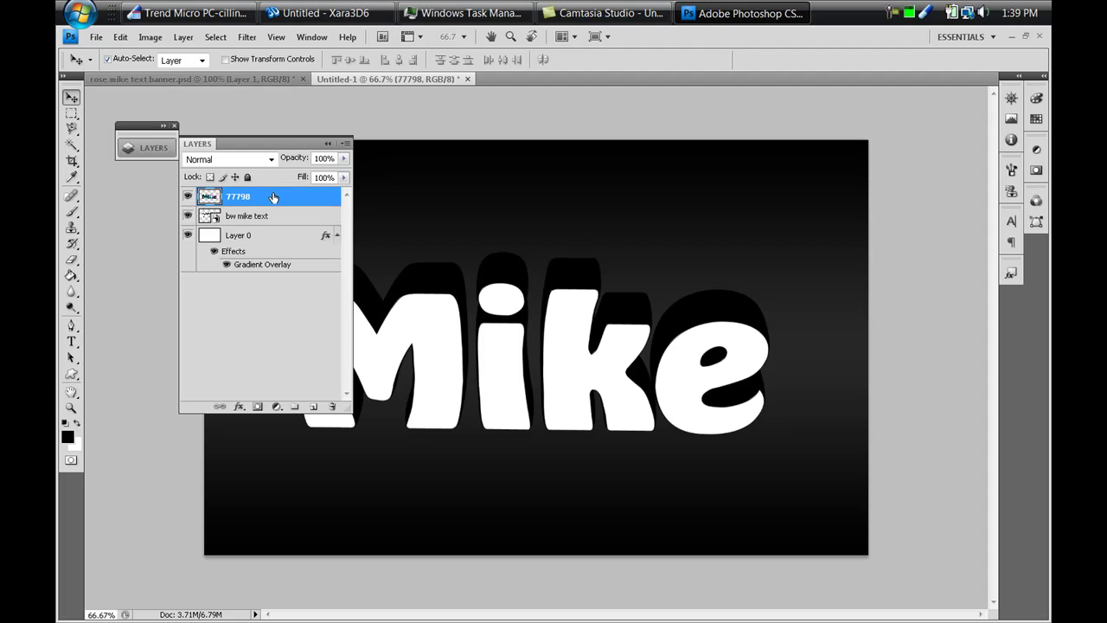
{"action": "left_click", "coordinate": [329, 144]}
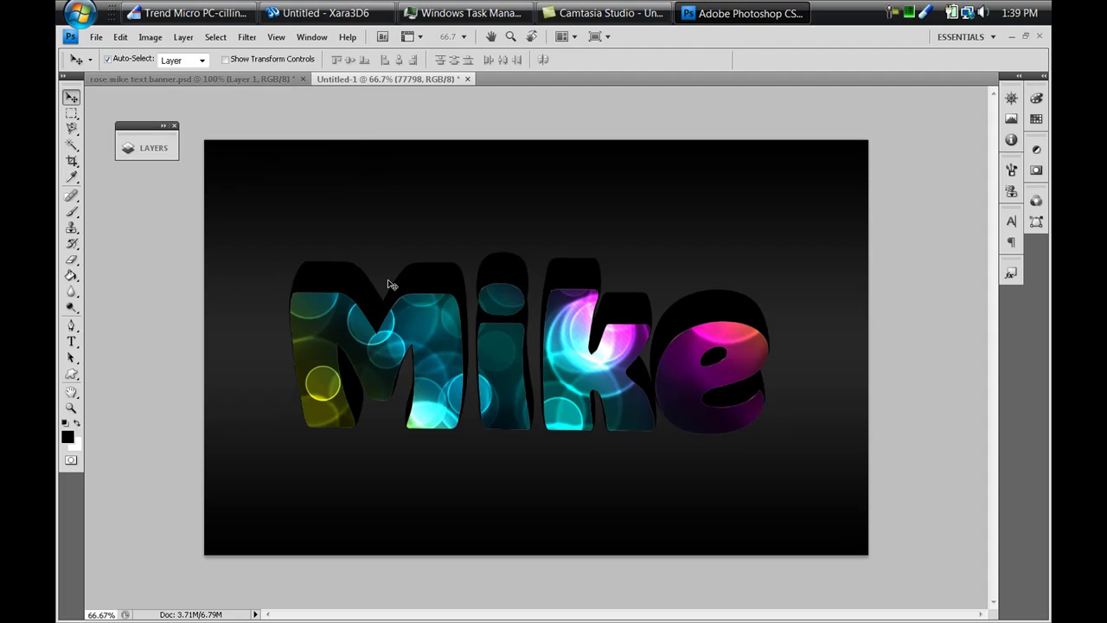
- Open the layer style settings of the 77798 layer and enable a Stroke with its default settings
{"action": "left_click", "coordinate": [147, 148]}
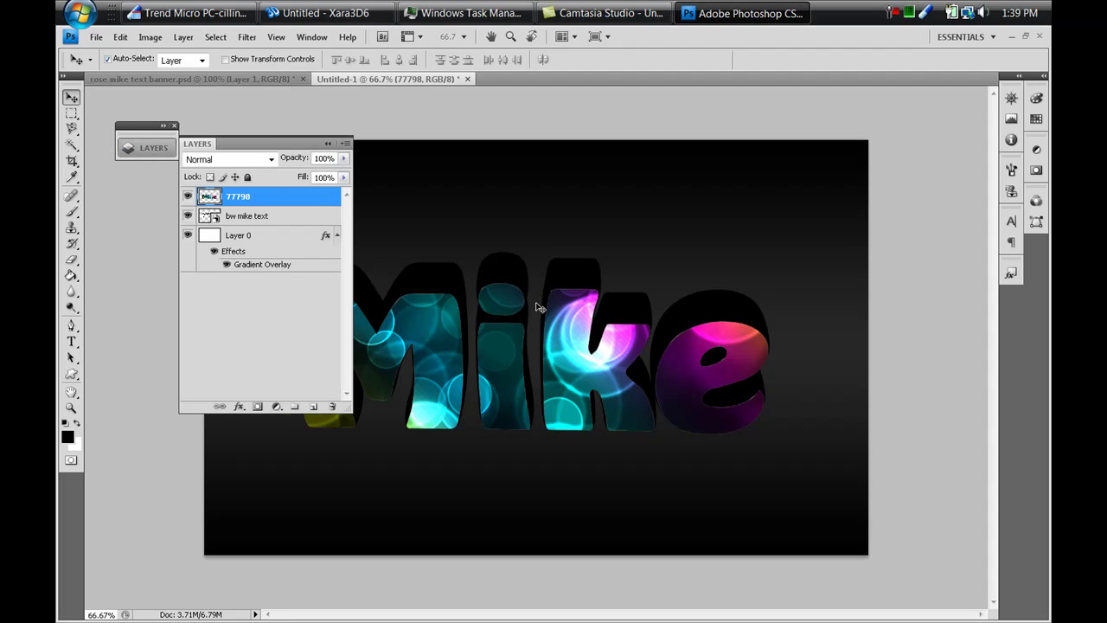
{"action": "key", "text": "ctrl+1"}
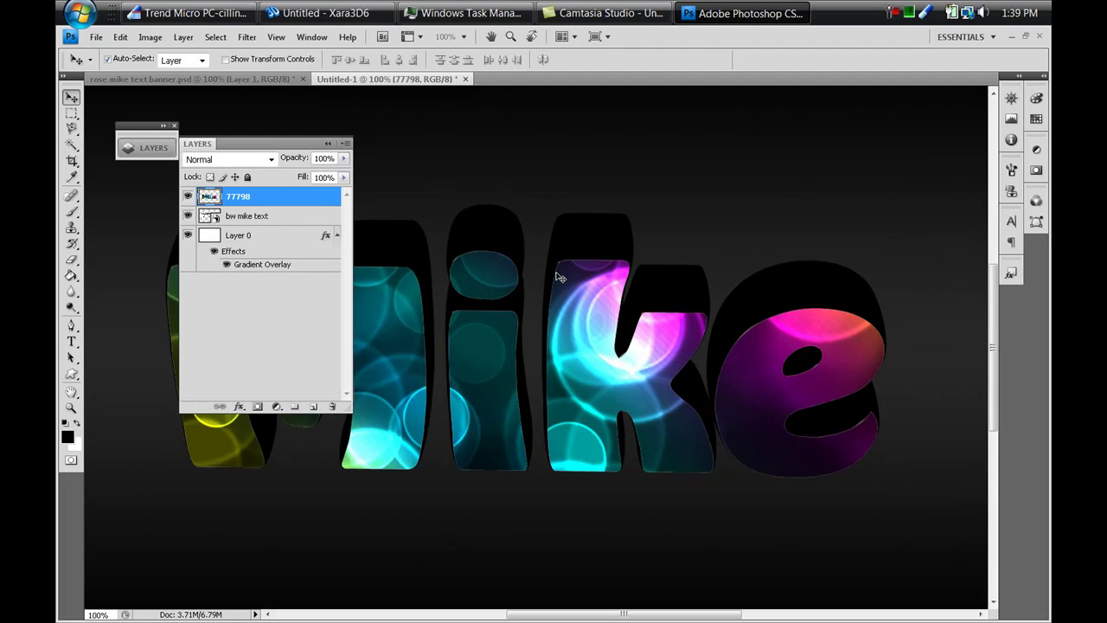
{"action": "scroll", "coordinate": [560, 276], "scroll_direction": "up", "scroll_amount": 1}
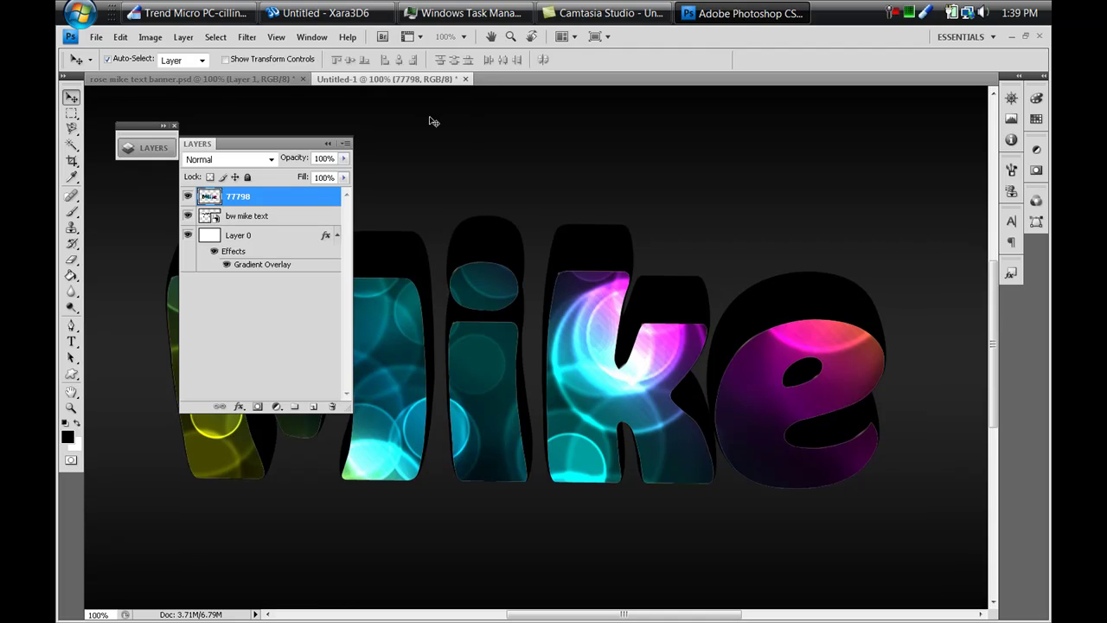
{"action": "left_click", "coordinate": [328, 143]}
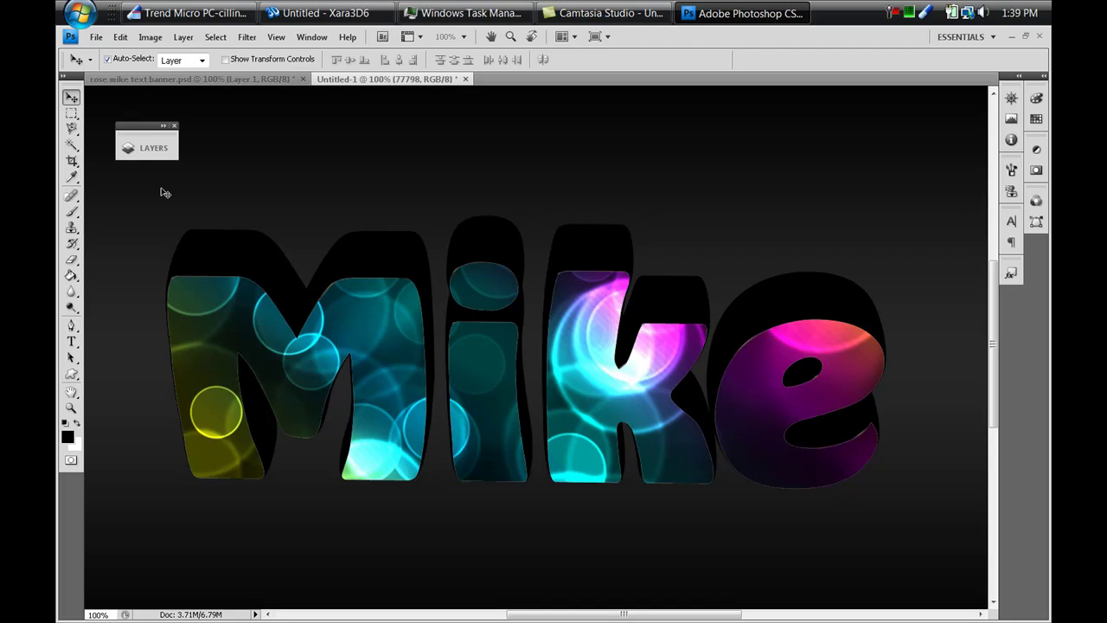
{"action": "left_click", "coordinate": [152, 148]}
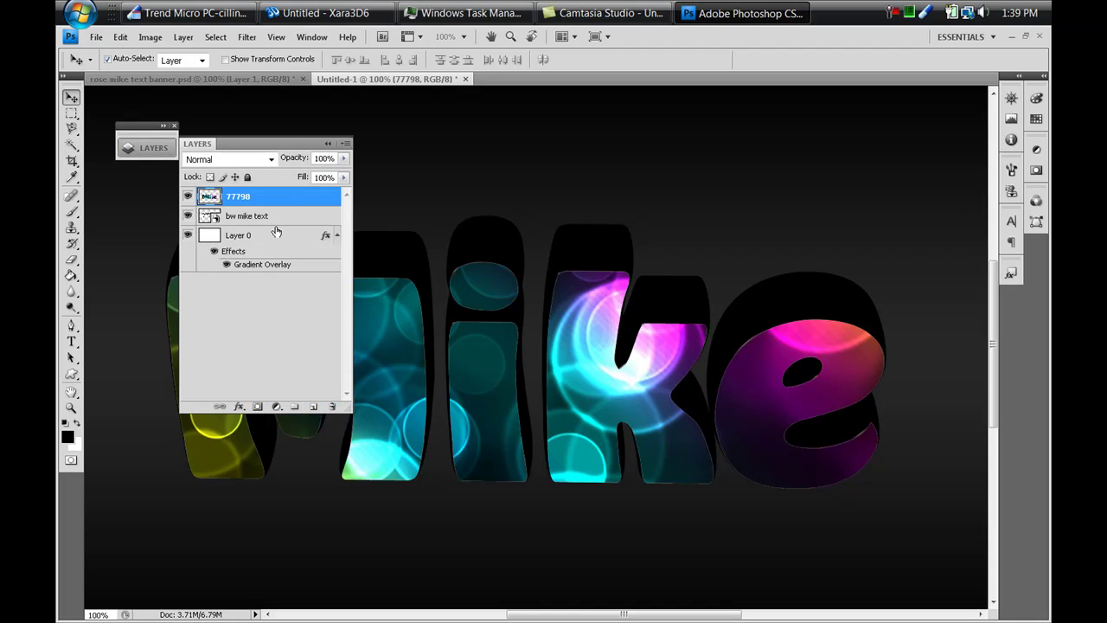
{"action": "double_click", "coordinate": [331, 204]}
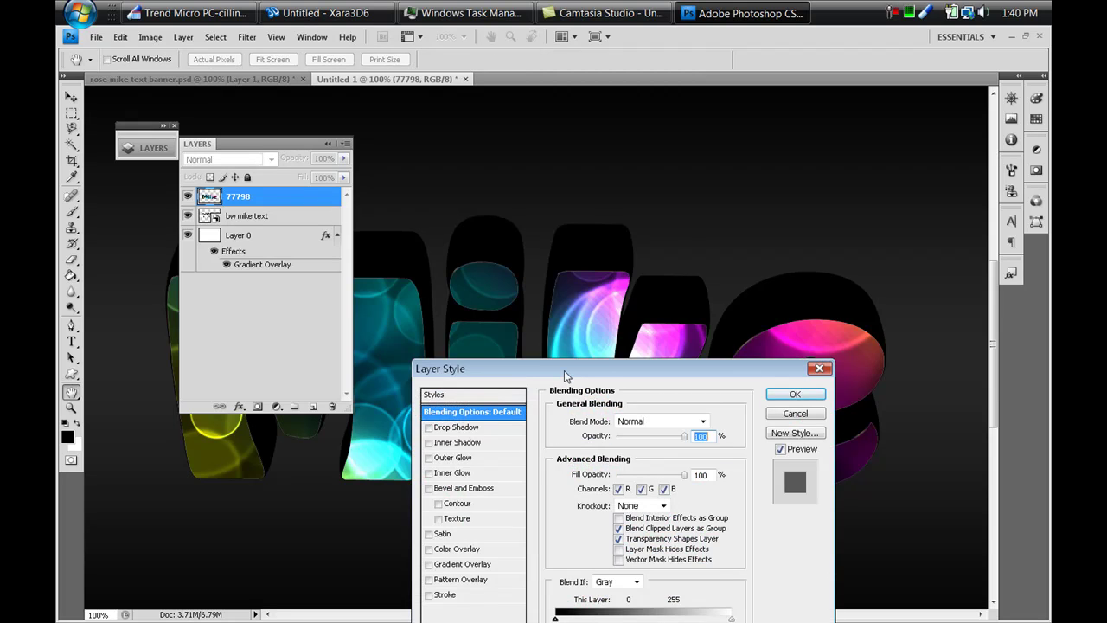
{"action": "left_click_drag", "start_coordinate": [564, 370], "coordinate": [722, 170]}
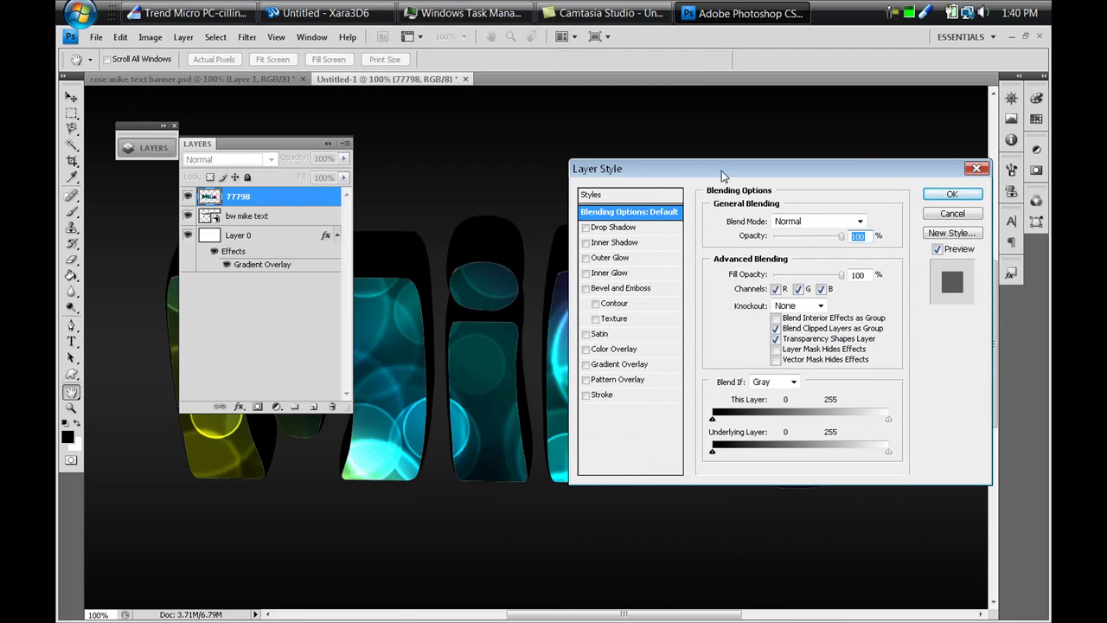
{"action": "left_click", "coordinate": [587, 395]}
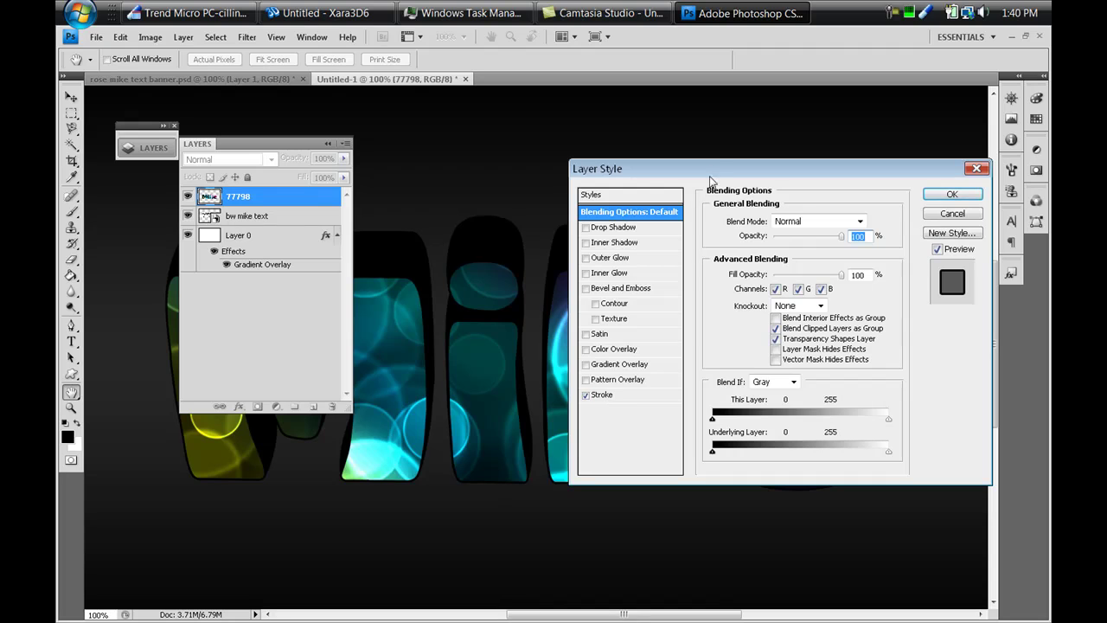
{"action": "mouse_move", "coordinate": [714, 166]}
{"action": "left_mouse_down"}
{"action": "mouse_move", "coordinate": [747, 532]}
{"action": "mouse_move", "coordinate": [699, 178]}
{"action": "left_mouse_up"}
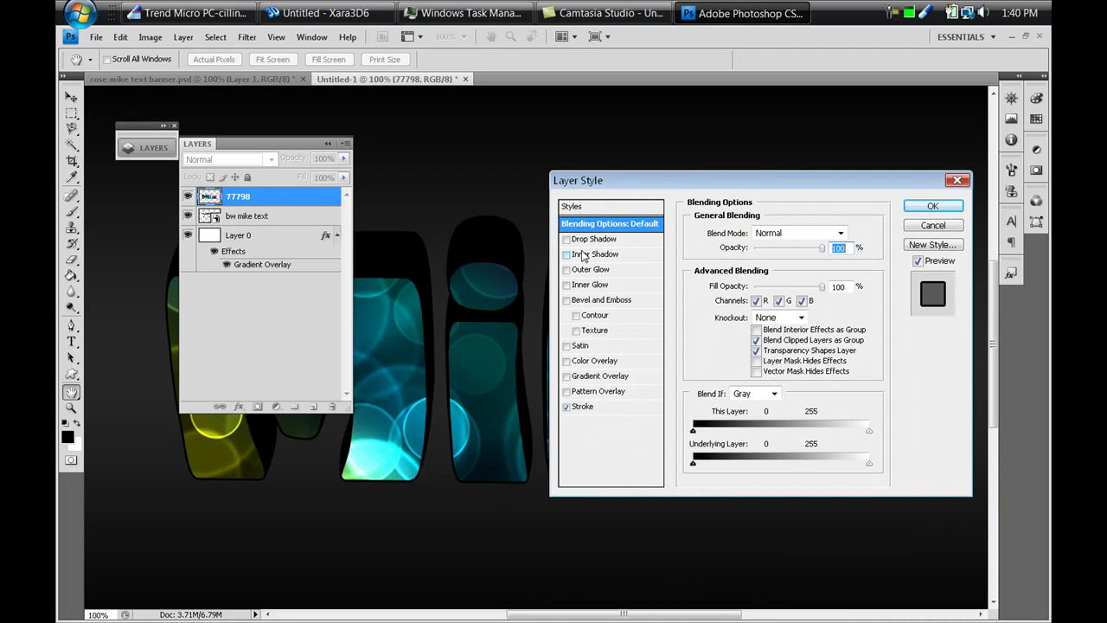
- Add an Inner Shadow to the 77798 layer with distance 0 px and size 10 px, and apply the layer style
{"action": "left_click", "coordinate": [329, 142]}
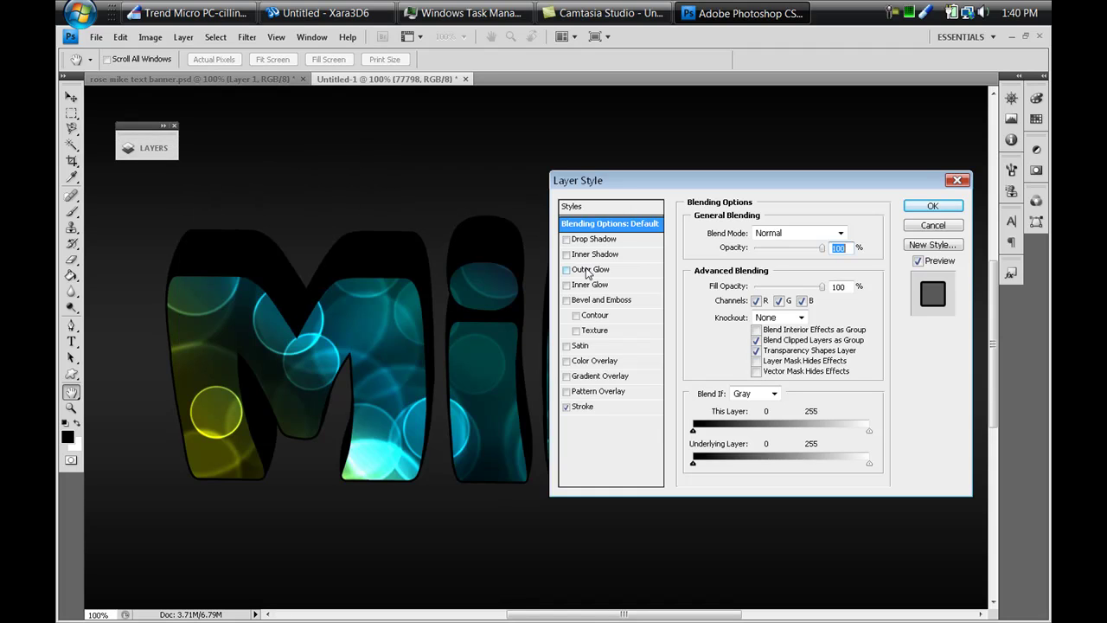
{"action": "left_click", "coordinate": [566, 254]}
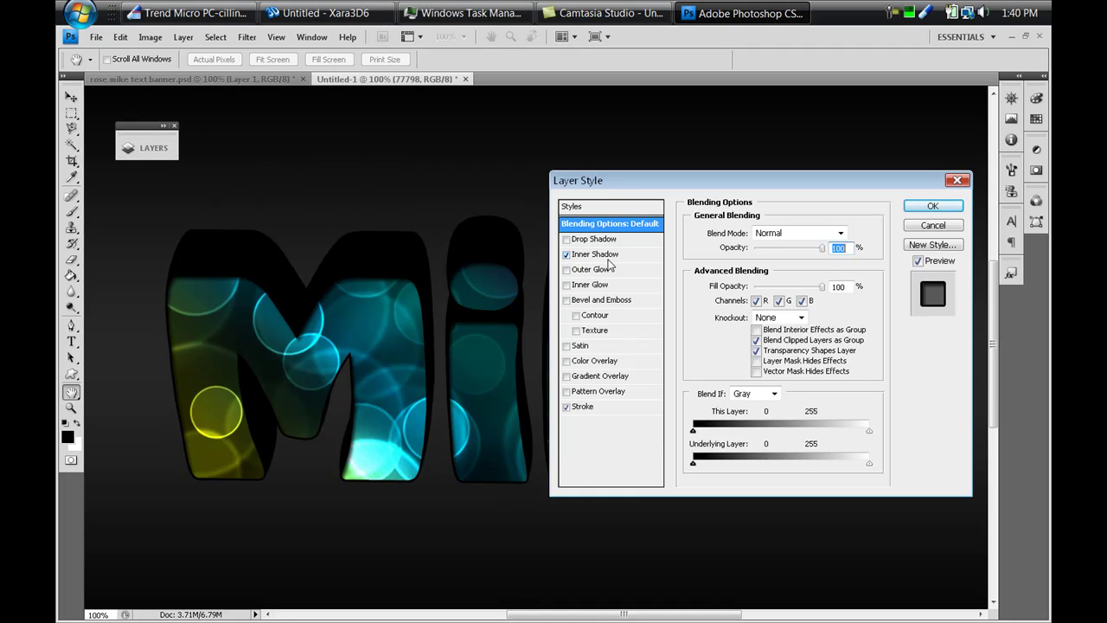
{"action": "left_click", "coordinate": [603, 254]}
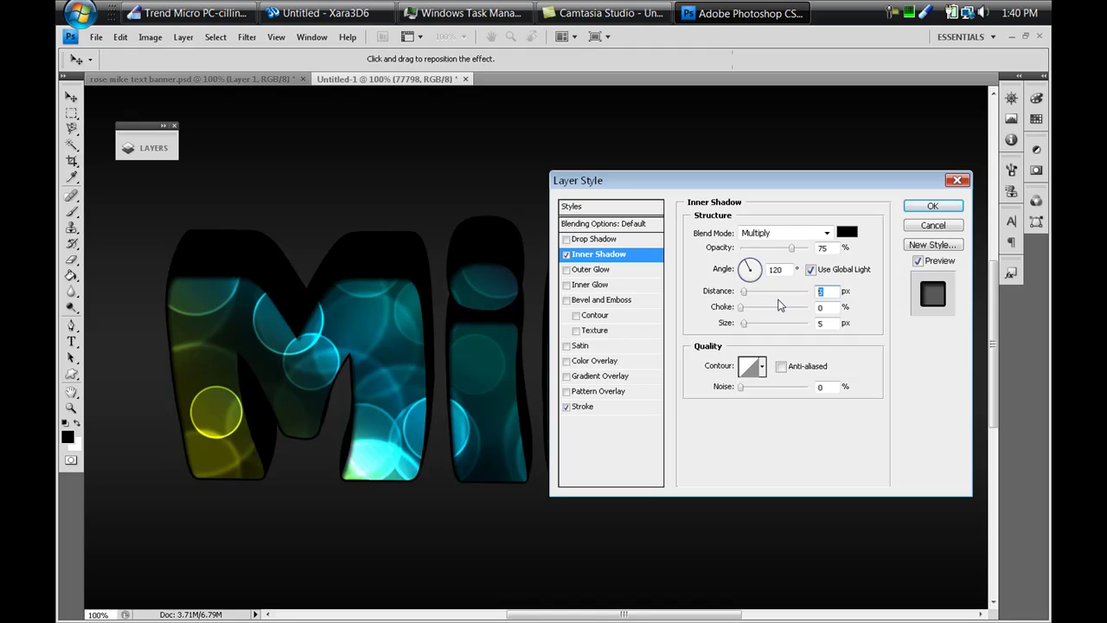
{"action": "type", "text": "0"}
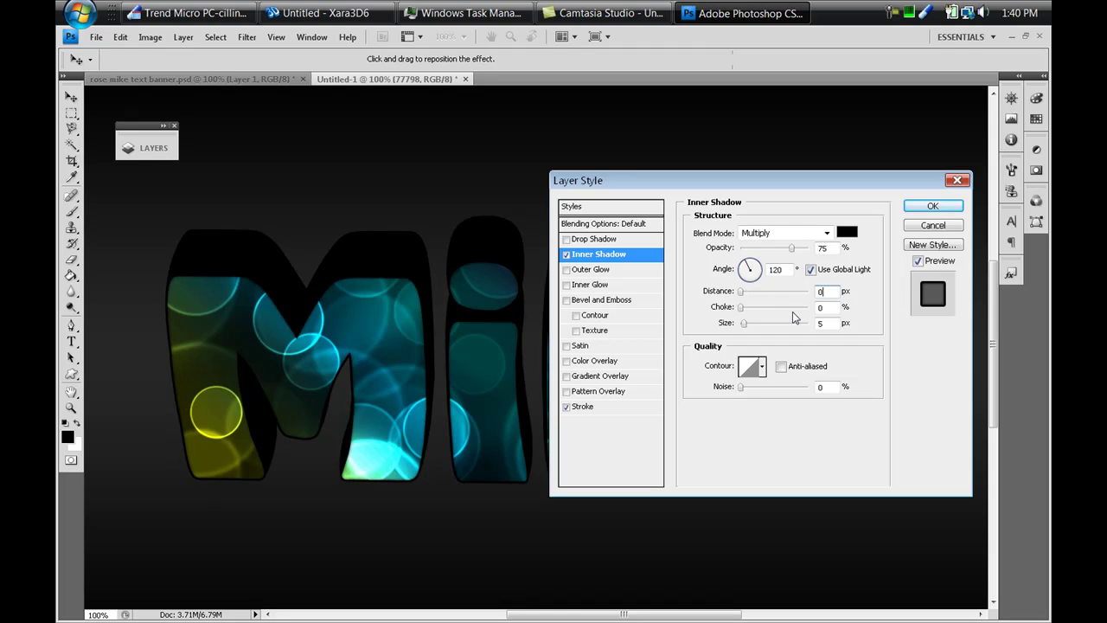
{"action": "key", "text": "Tab"}
{"action": "key", "text": "Tab"}
{"action": "type", "text": "10"}
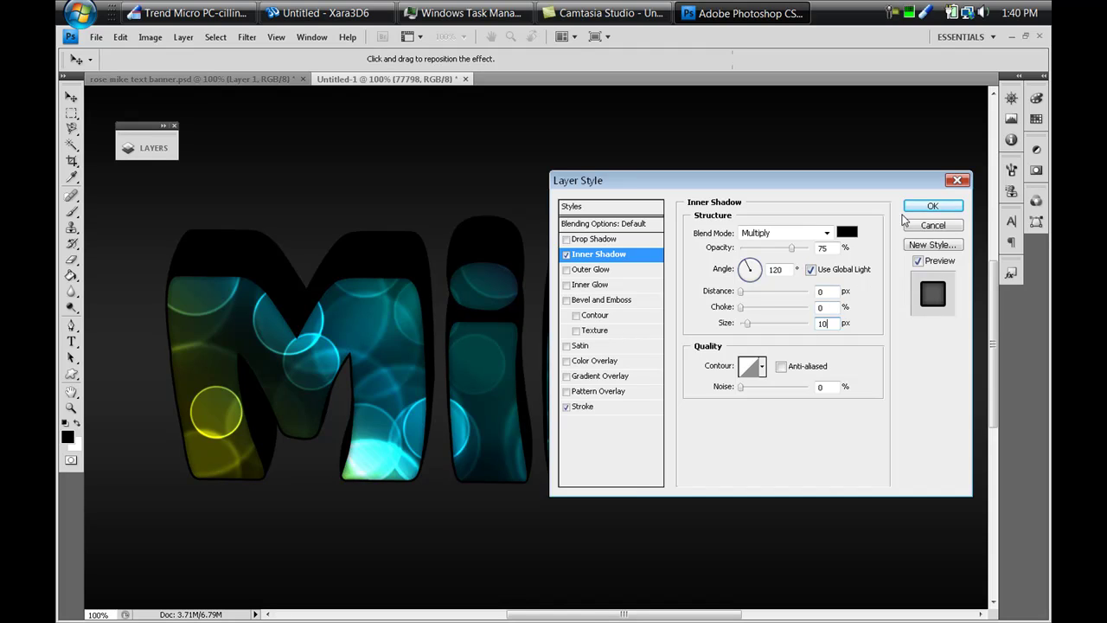
{"action": "left_click", "coordinate": [927, 206]}
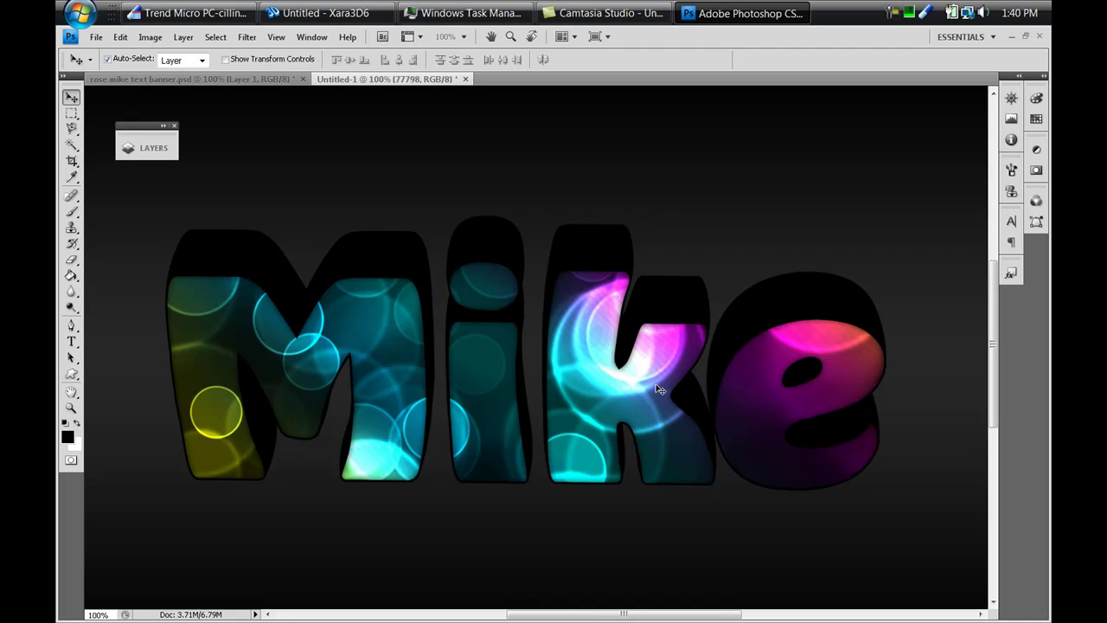
{"action": "key", "text": "ctrl+minus"}
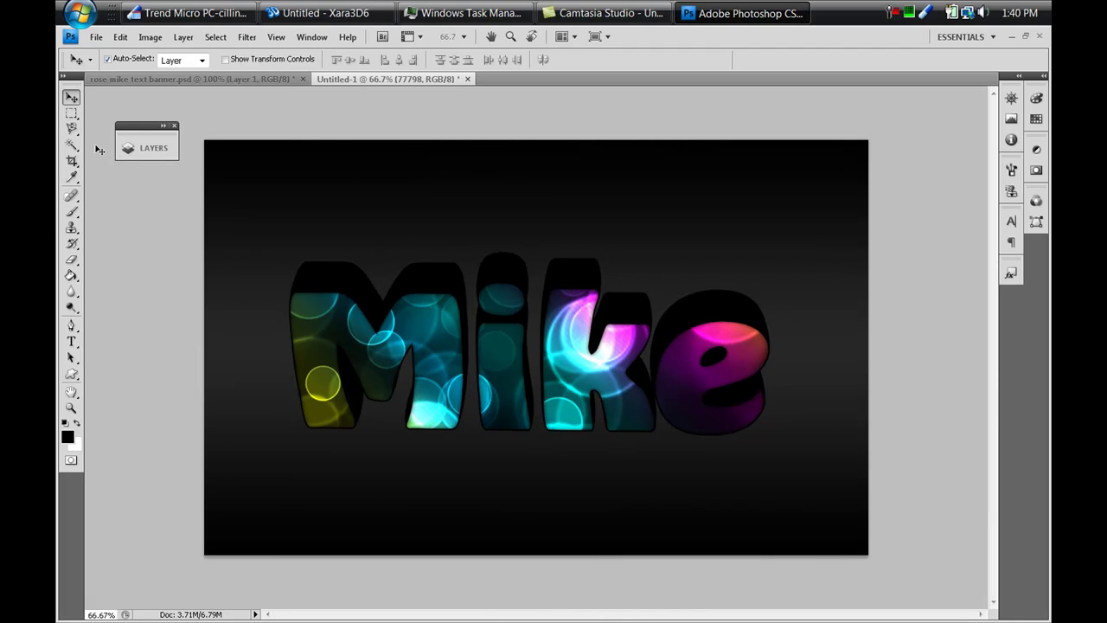
{"action": "left_click", "coordinate": [96, 37]}
{"action": "left_click", "coordinate": [194, 349]}
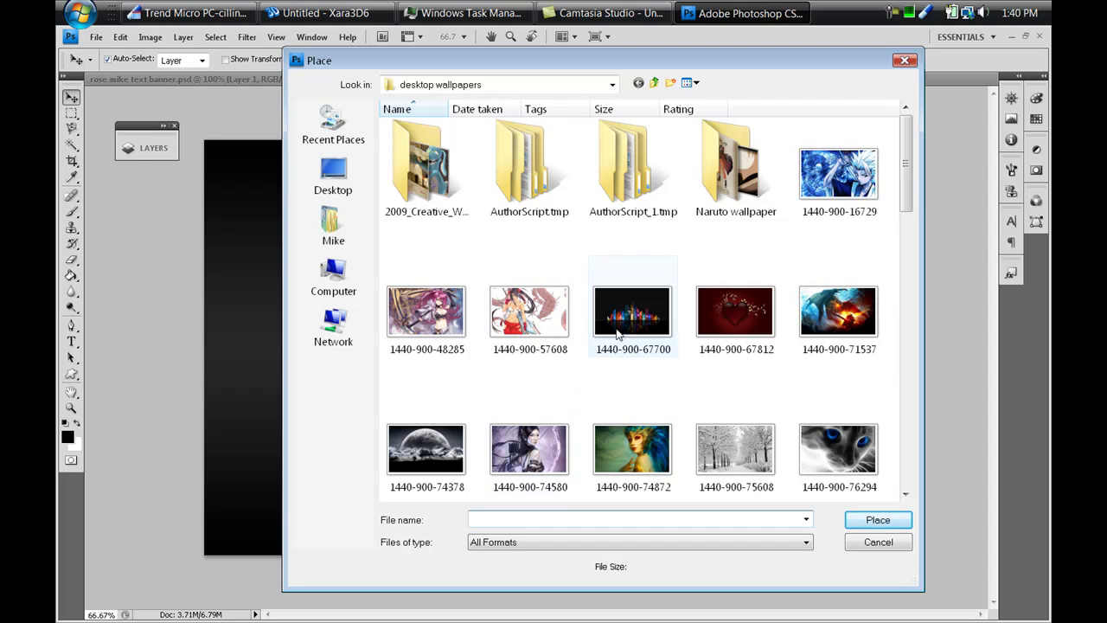
{"action": "left_click", "coordinate": [625, 320]}
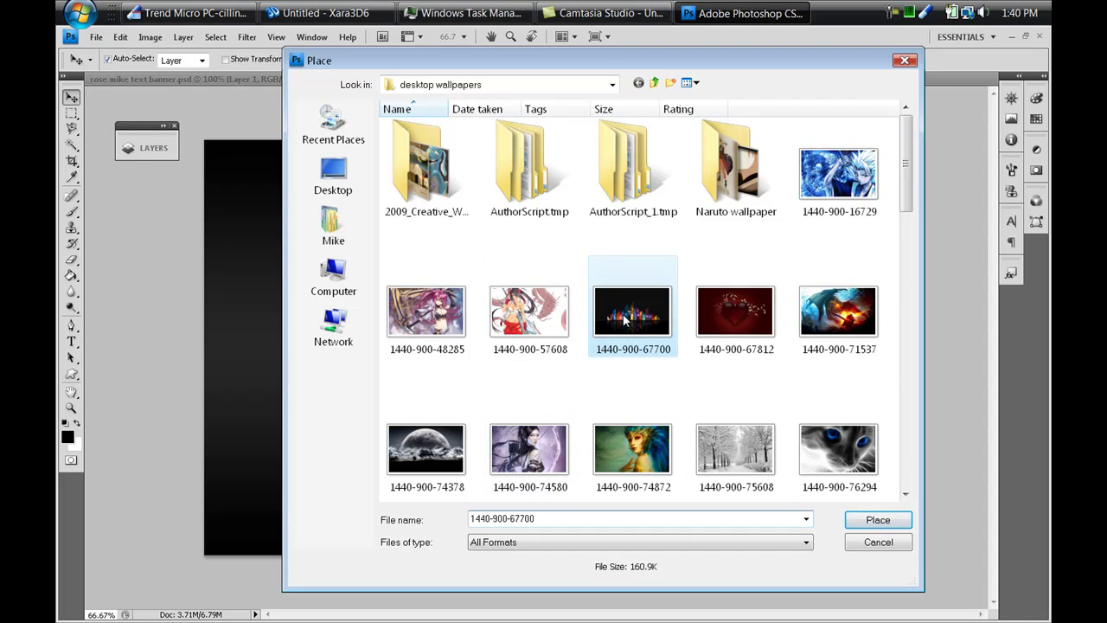
{"action": "left_click", "coordinate": [878, 520]}
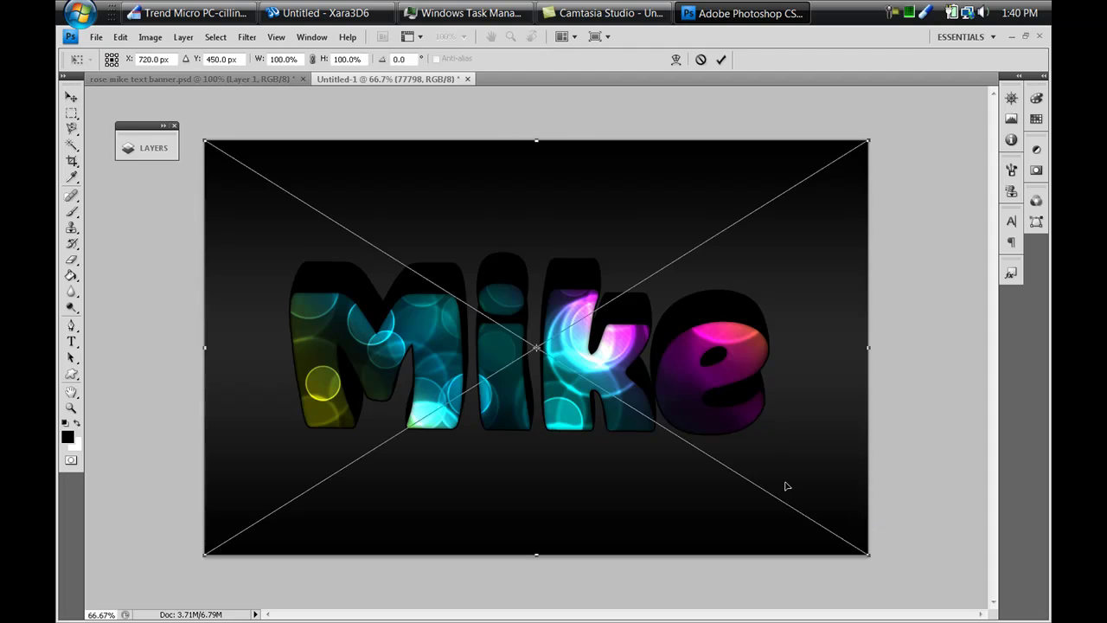
{"action": "key", "text": "Return"}
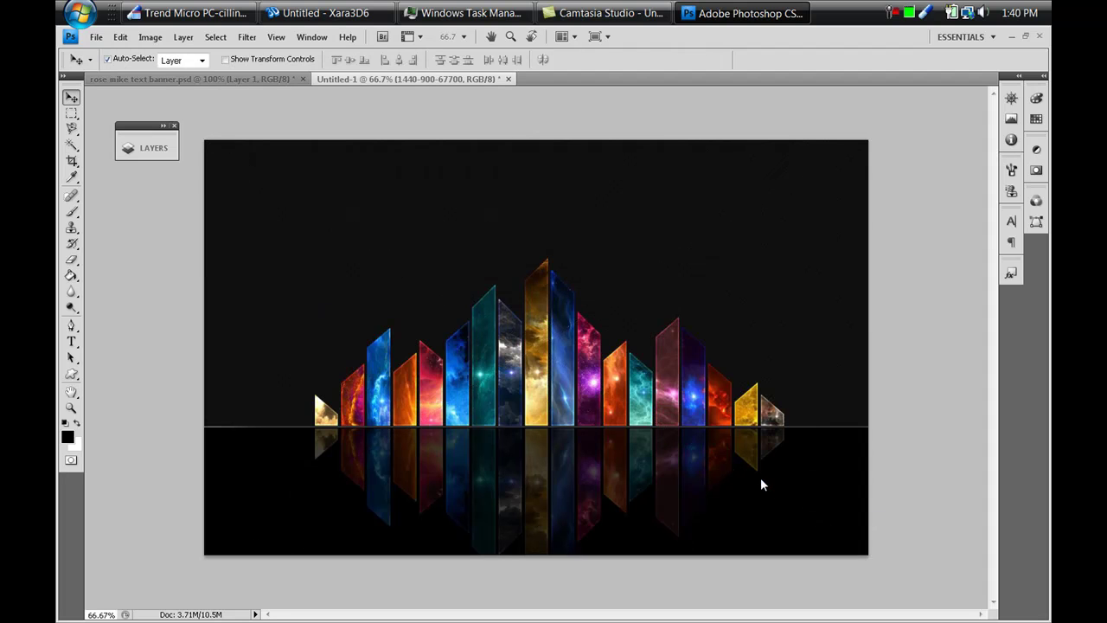
{"action": "left_click", "coordinate": [147, 148]}
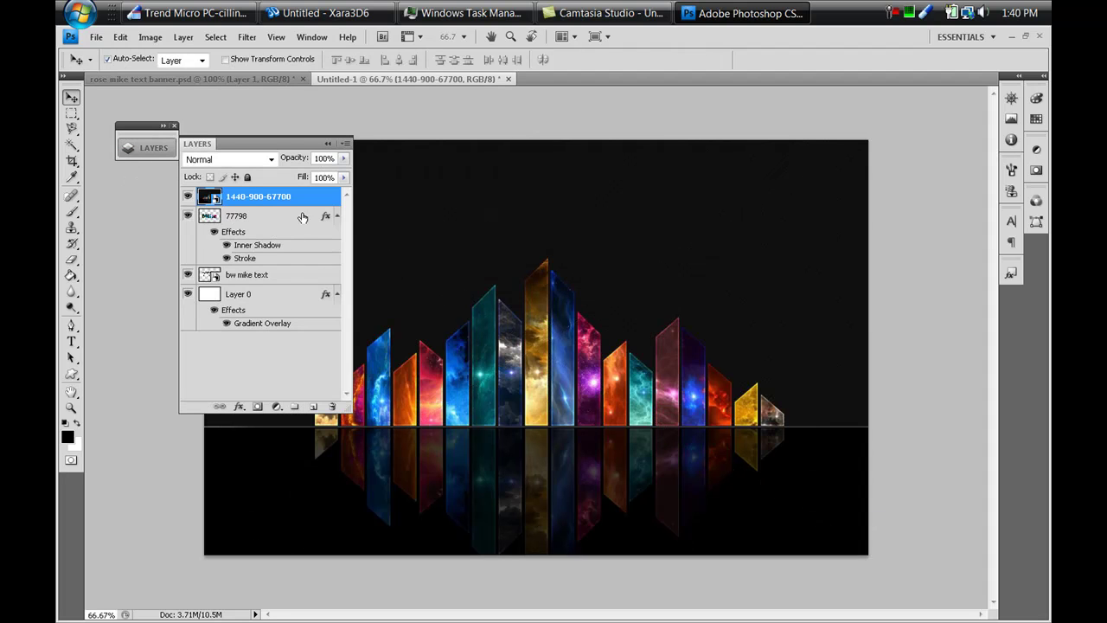
{"action": "left_click_drag", "start_coordinate": [310, 195], "coordinate": [313, 291]}
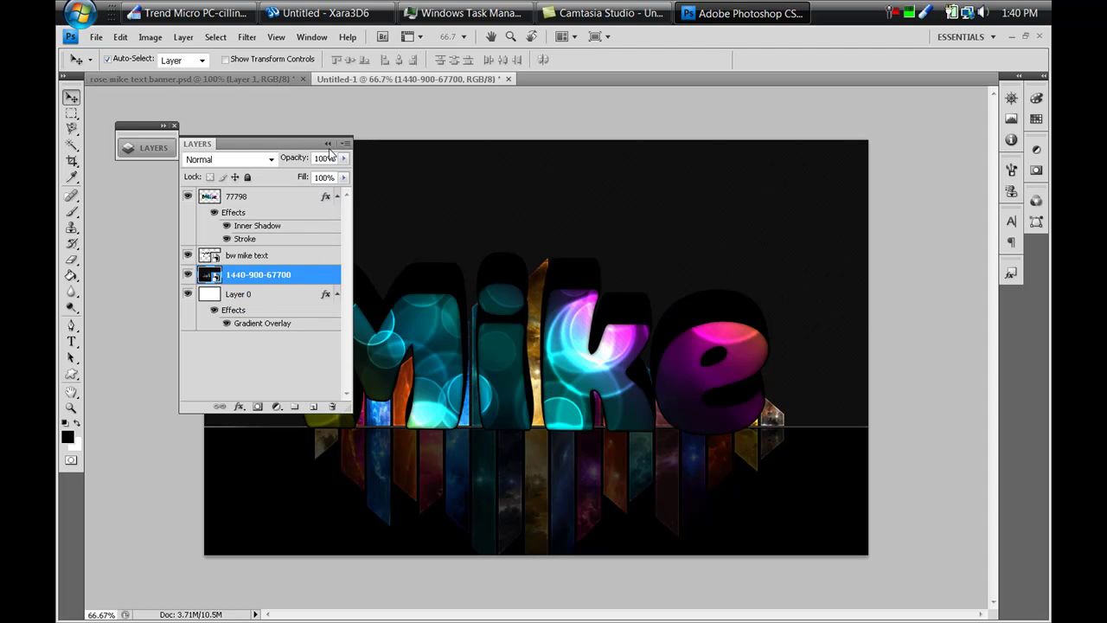
- Link the 77798 and "bw mike text" layers and move the linked text down and slightly right, over the wallpaper's reflection
{"action": "left_click_drag", "start_coordinate": [330, 144], "coordinate": [341, 135]}
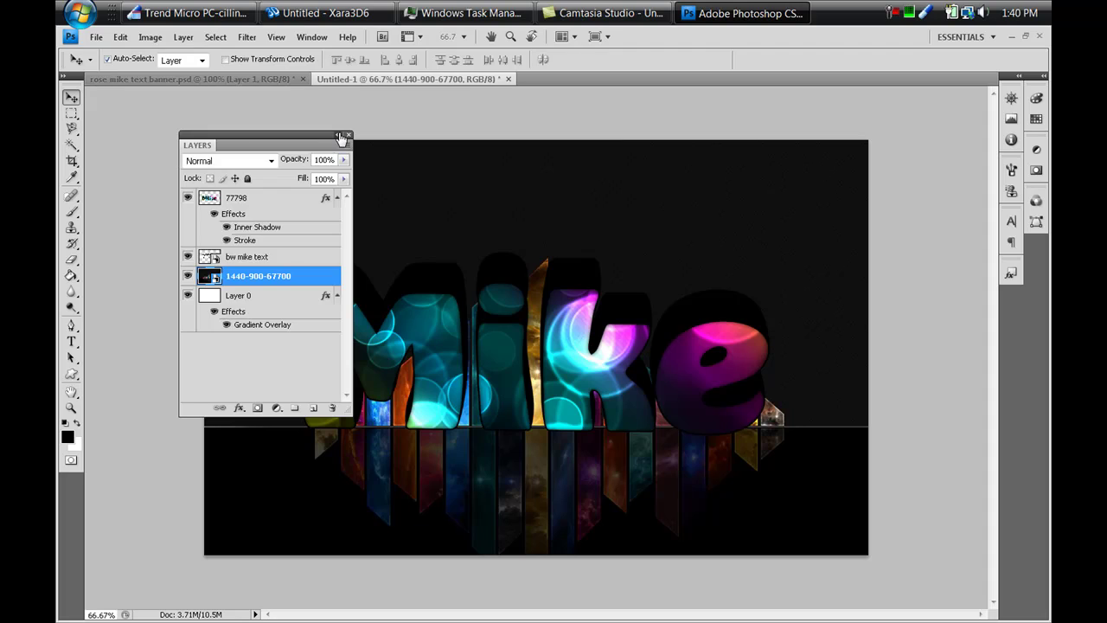
{"action": "left_click", "coordinate": [341, 136]}
{"action": "left_click", "coordinate": [230, 166]}
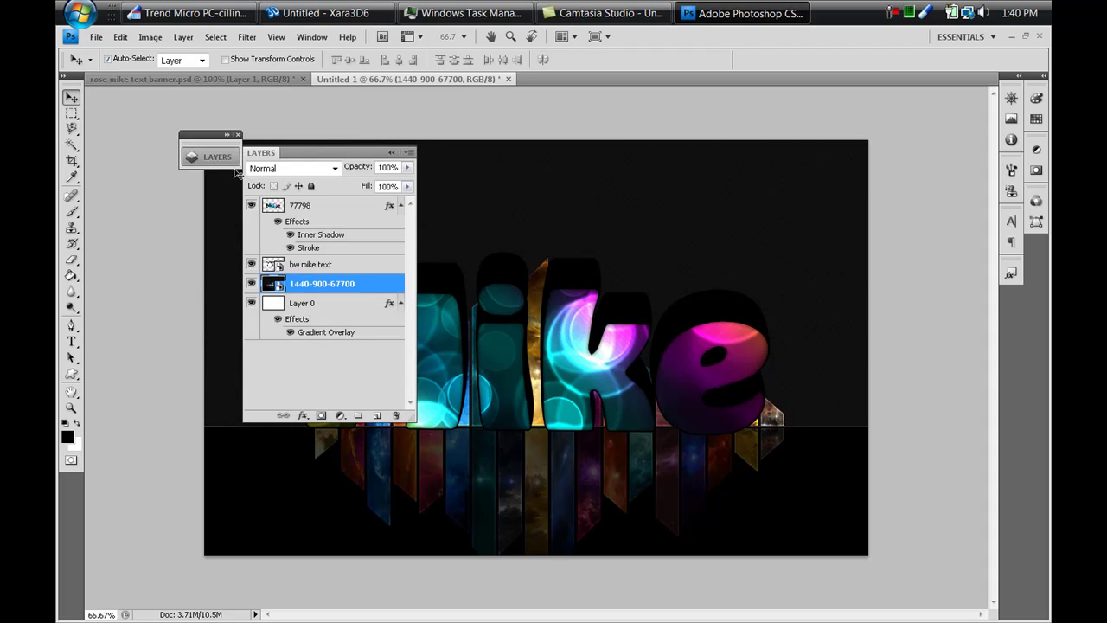
{"action": "left_click", "coordinate": [308, 208]}
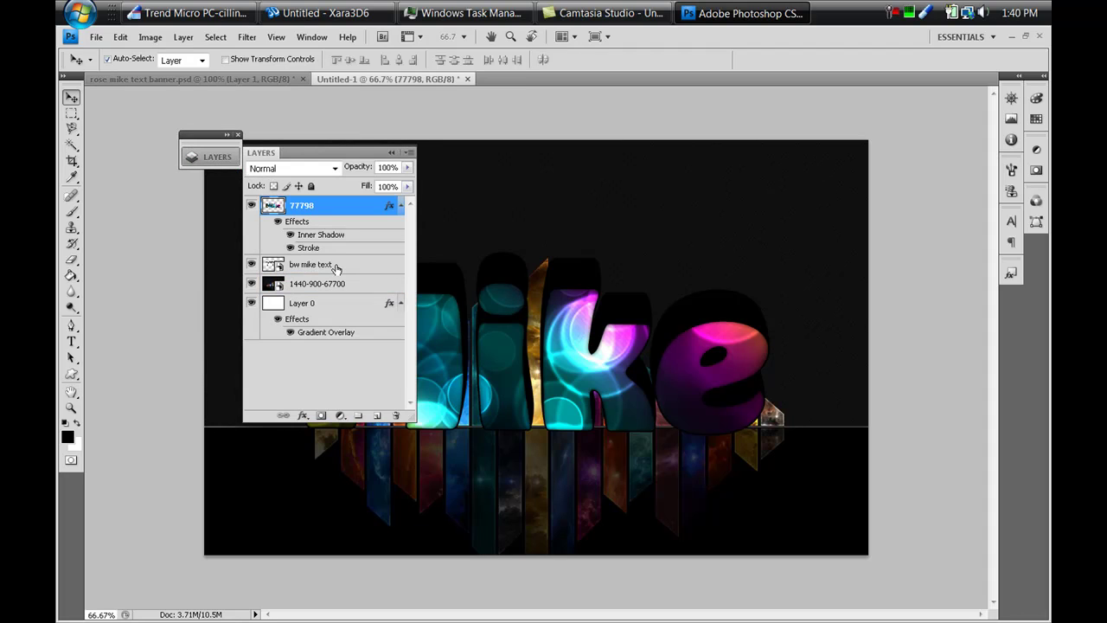
{"action": "left_click", "coordinate": [336, 267], "text": "ctrl"}
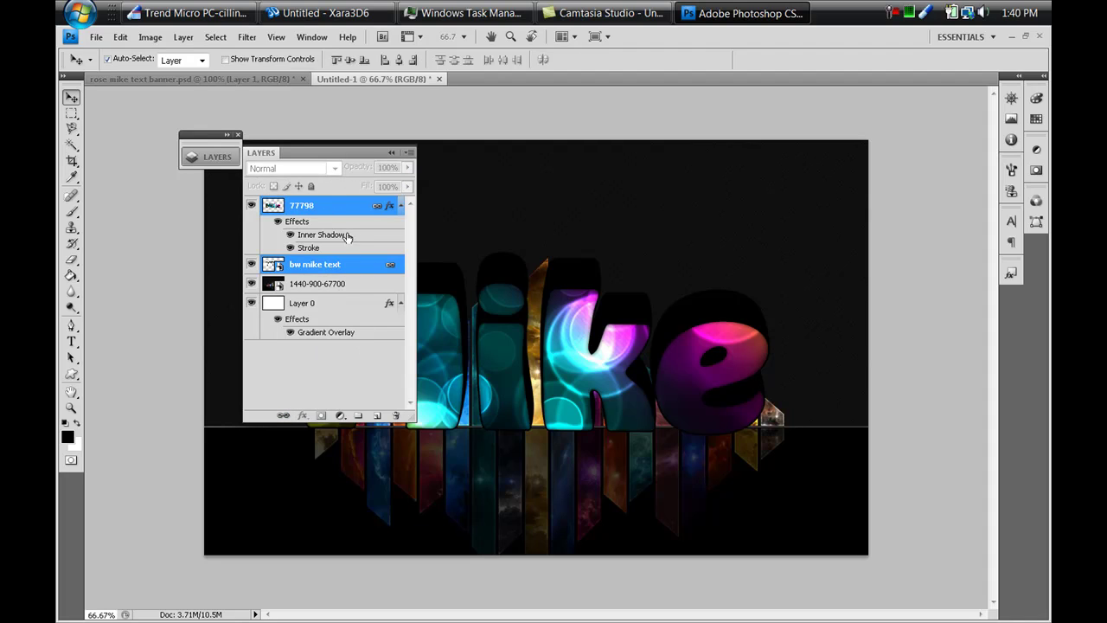
{"action": "left_click", "coordinate": [397, 152]}
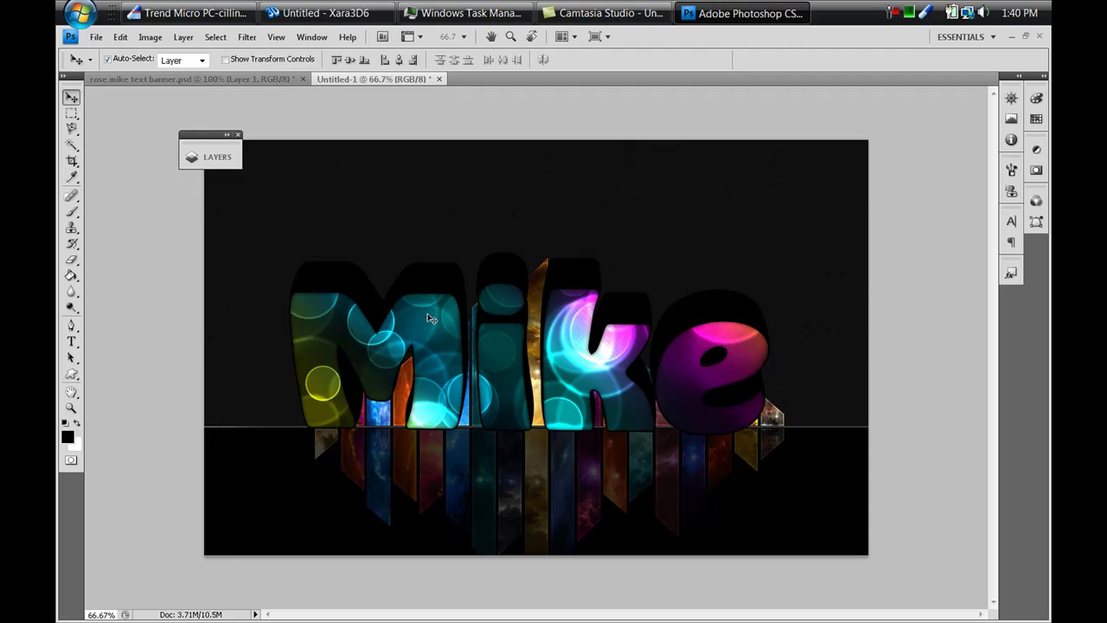
{"action": "left_click_drag", "start_coordinate": [419, 369], "coordinate": [470, 402]}
{"action": "key", "text": "ctrl+z"}
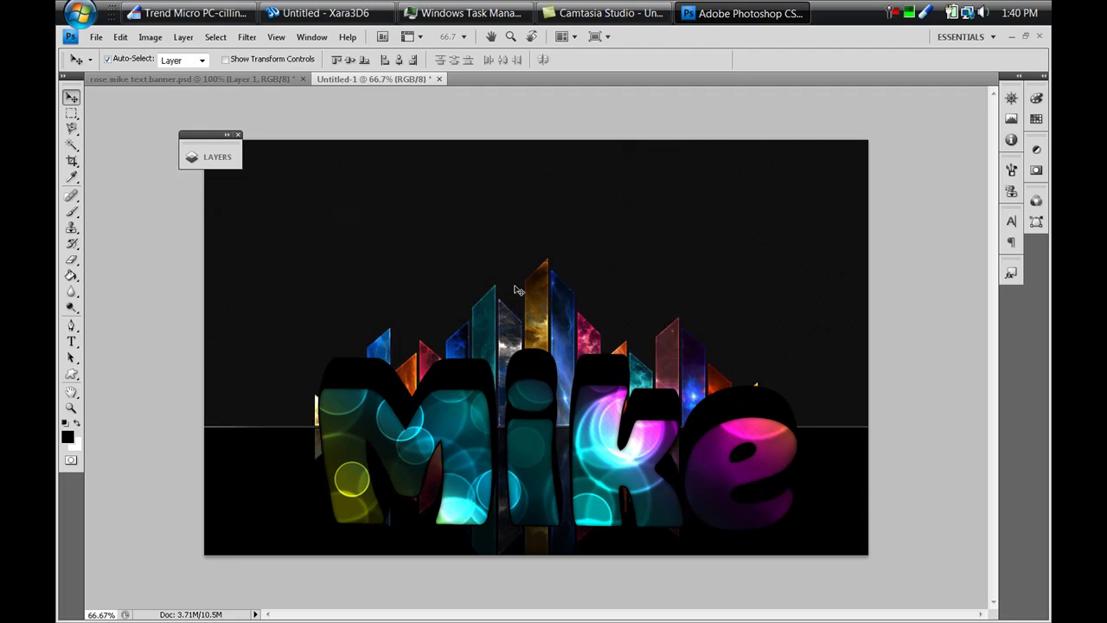
{"action": "left_click", "coordinate": [525, 300]}
{"action": "key", "text": "ctrl+t"}
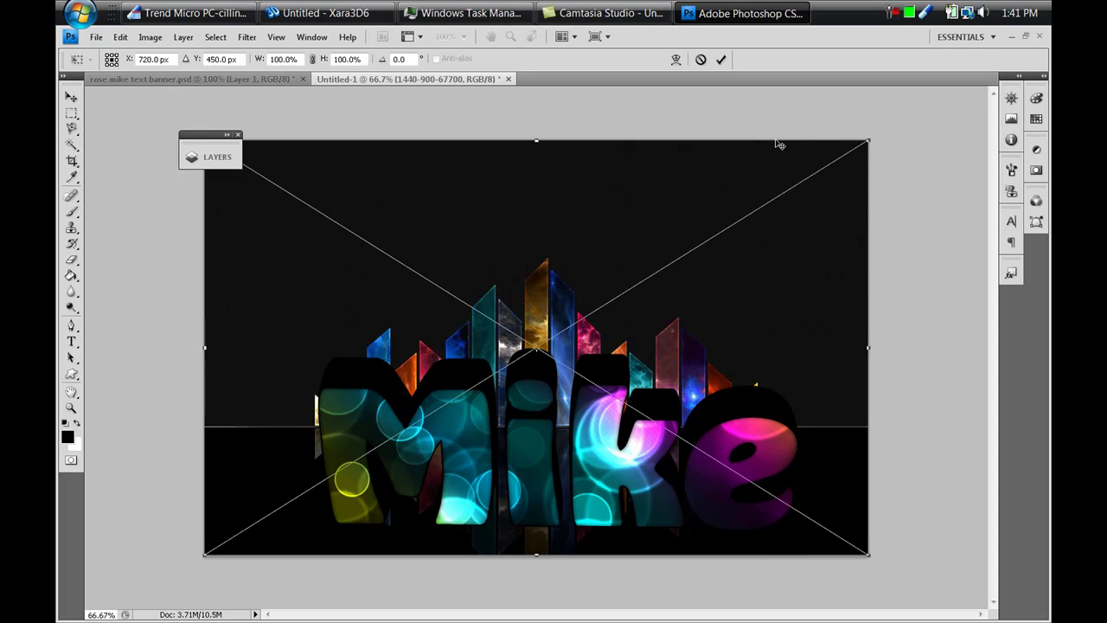
{"action": "left_click_drag", "start_coordinate": [869, 139], "coordinate": [937, 98], "text": "alt+shift"}
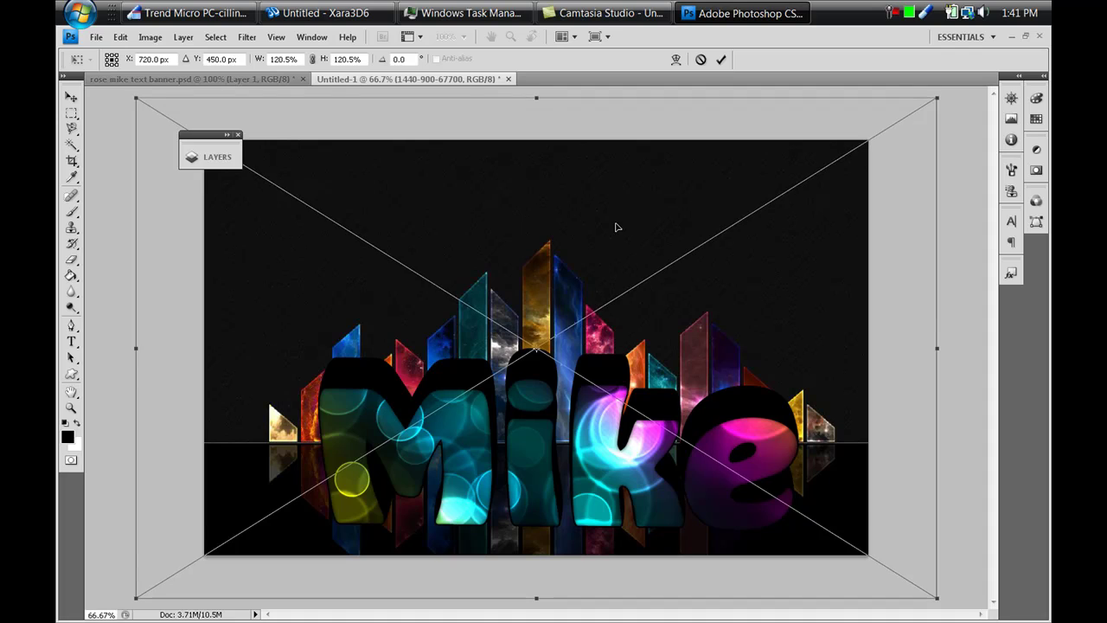
{"action": "left_click_drag", "start_coordinate": [618, 228], "coordinate": [619, 195]}
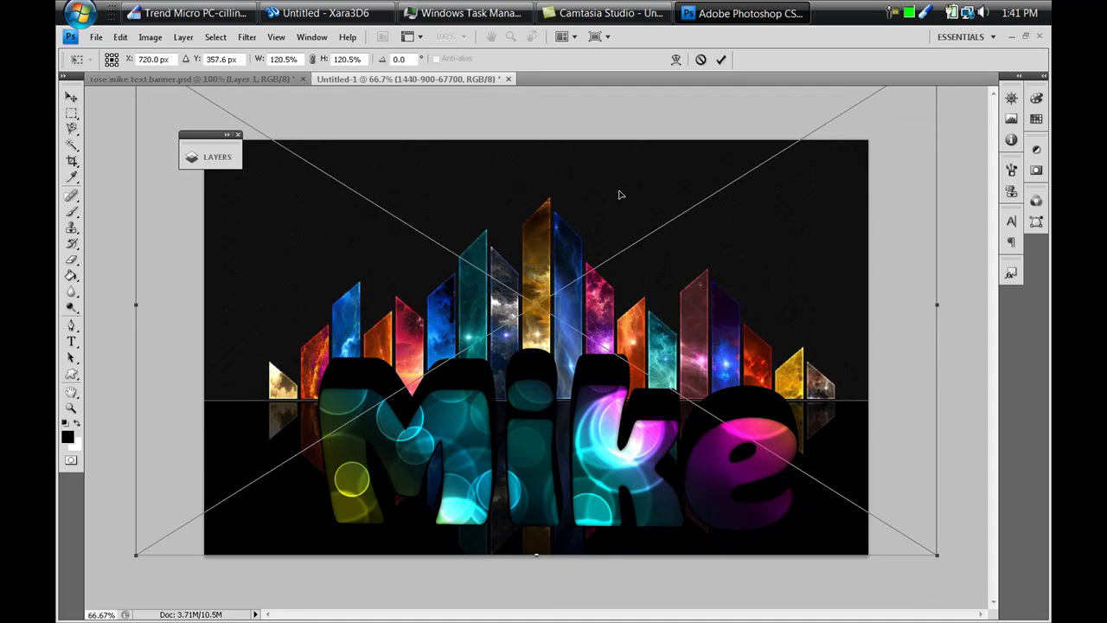
{"action": "key", "text": "Return"}
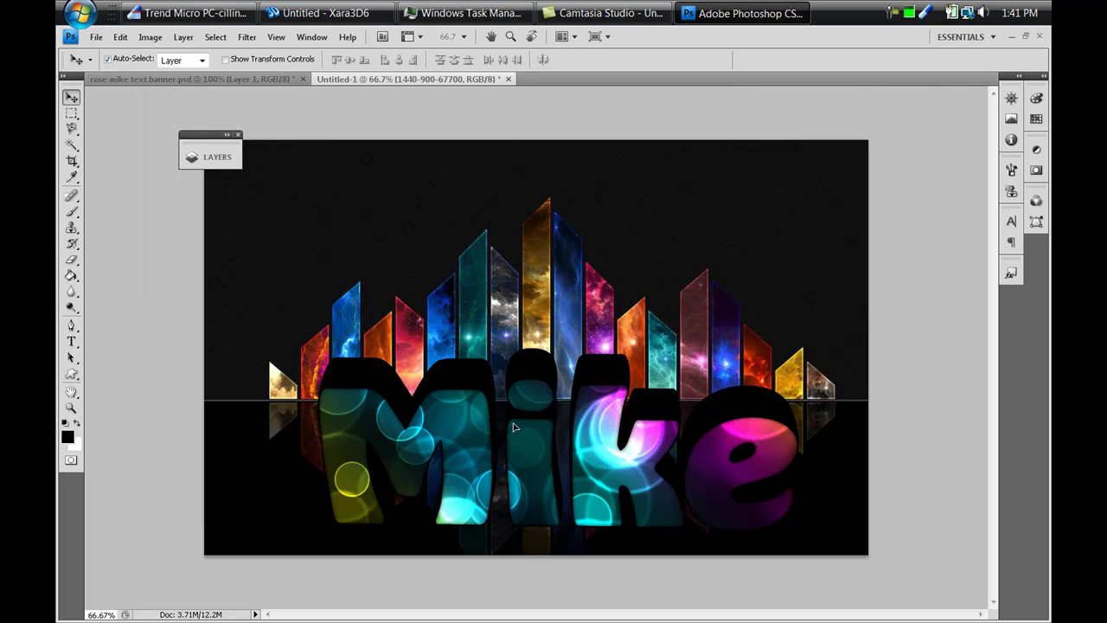
- Move the linked text slightly up and left so it straddles the wallpaper's horizon line, leaving the 77798 layer selected
{"action": "left_click_drag", "start_coordinate": [513, 425], "coordinate": [504, 398]}
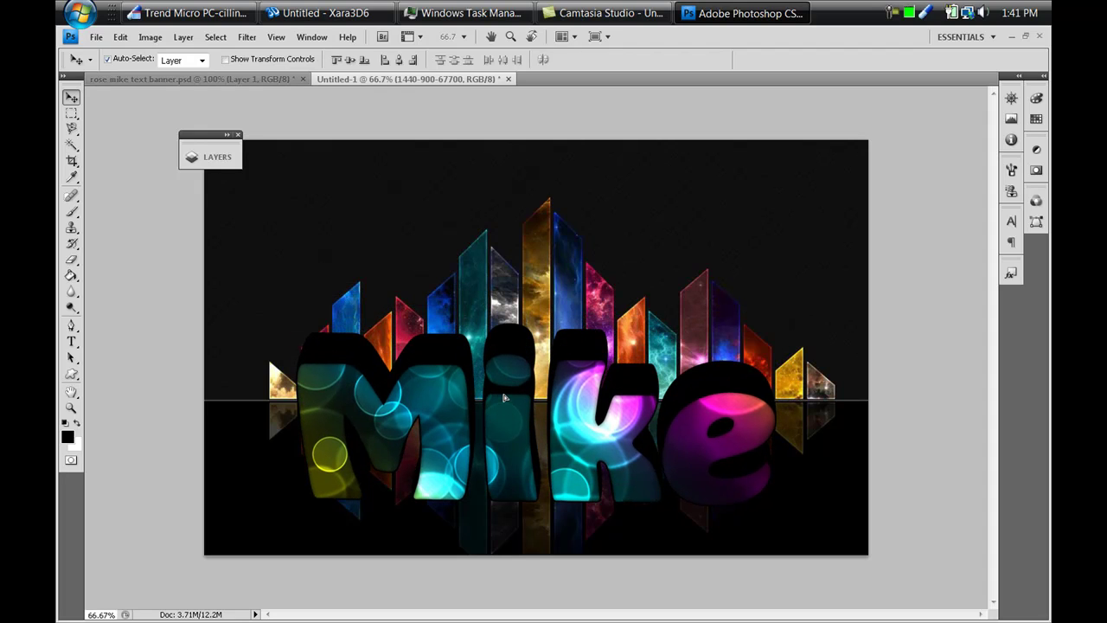
{"action": "left_click", "coordinate": [506, 396]}
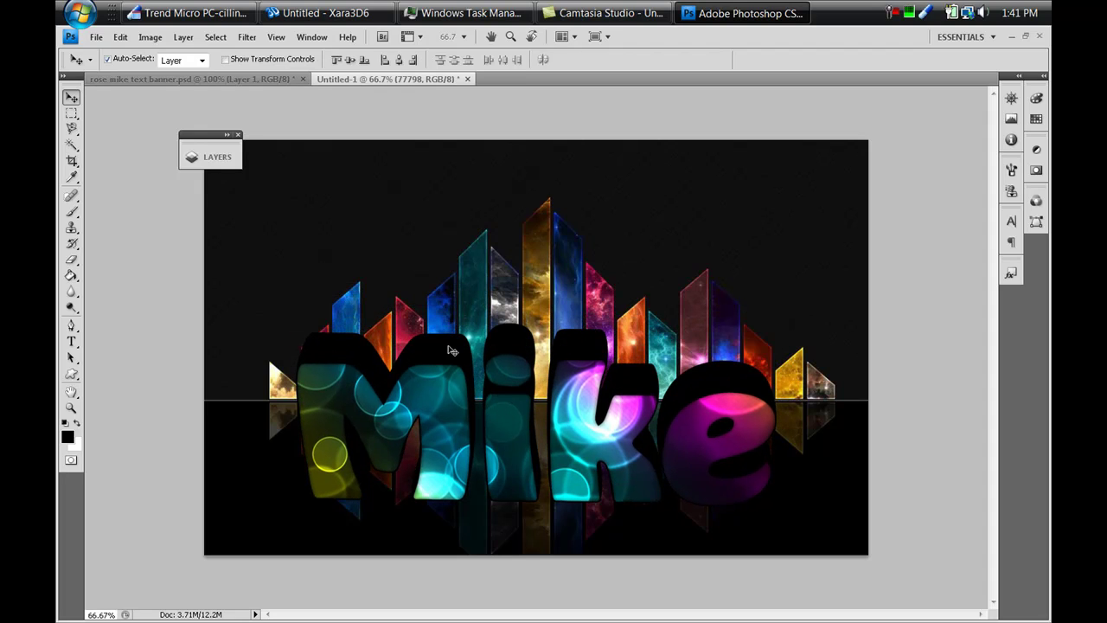